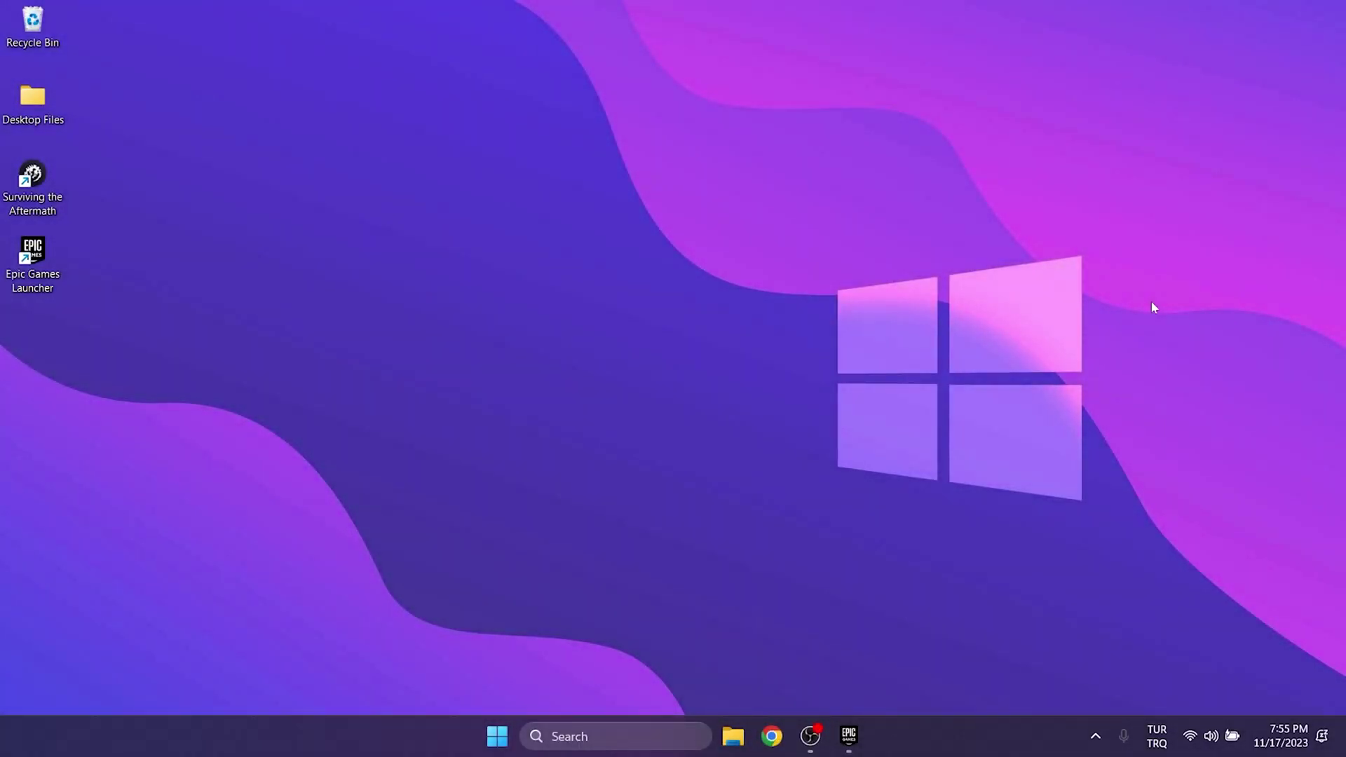
Step: Tick 'Run this program as an administrator' in the Epic Games Launcher shortcut's Compatibility properties and apply it
right_click(44, 276)
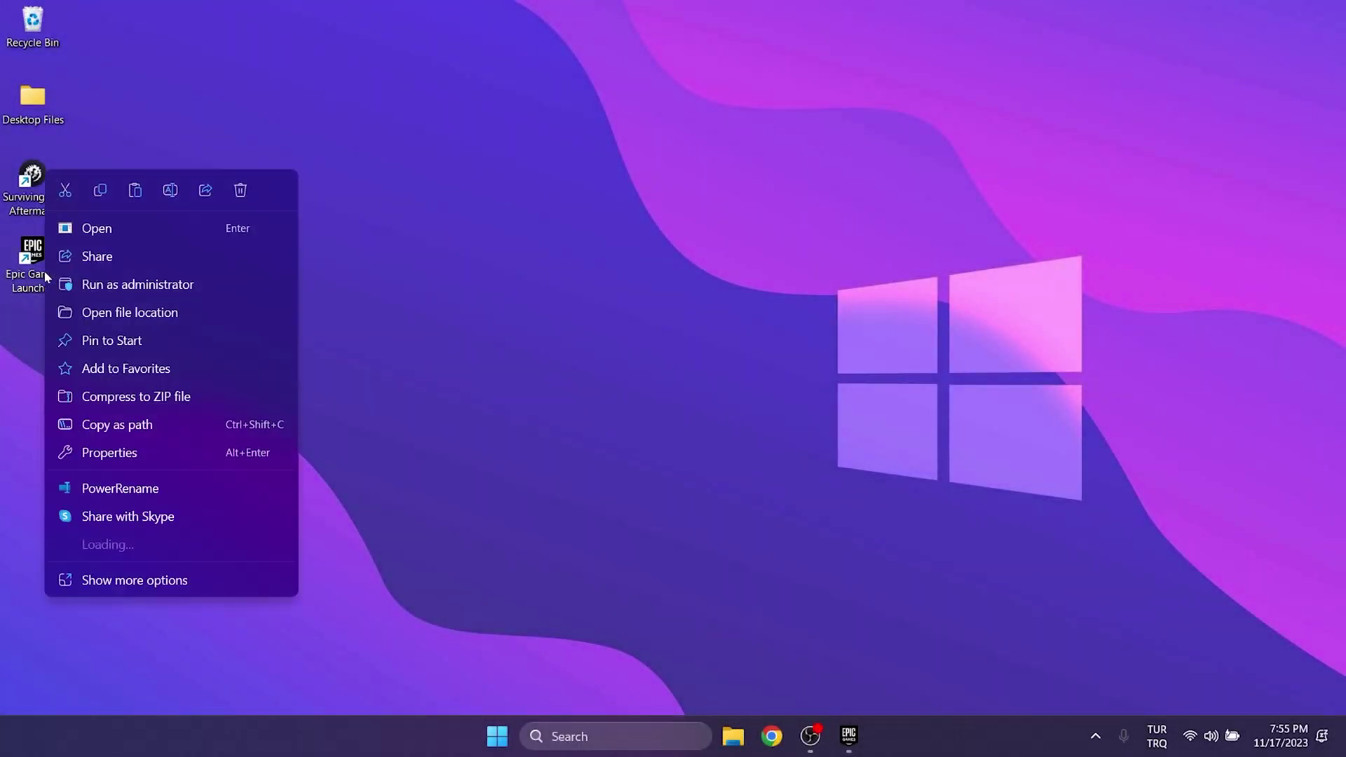
click(121, 456)
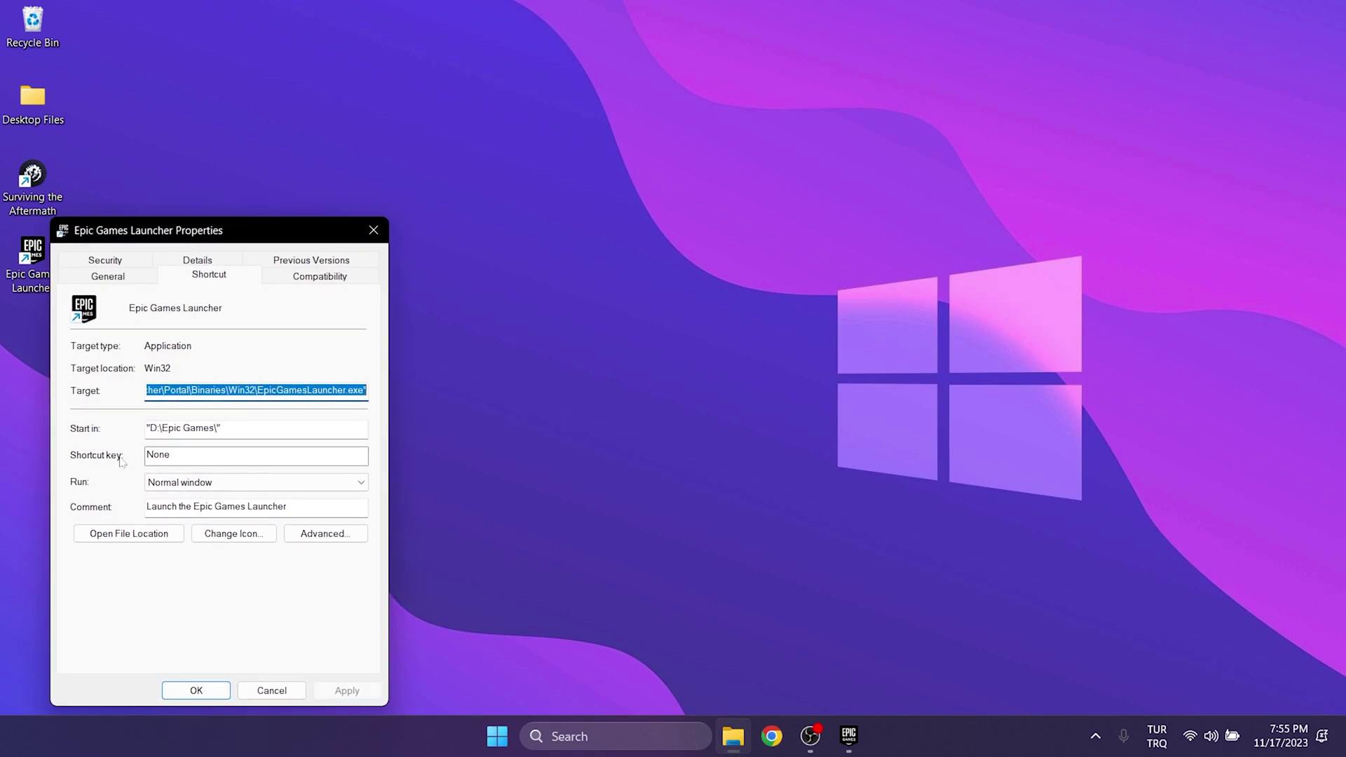
click(338, 283)
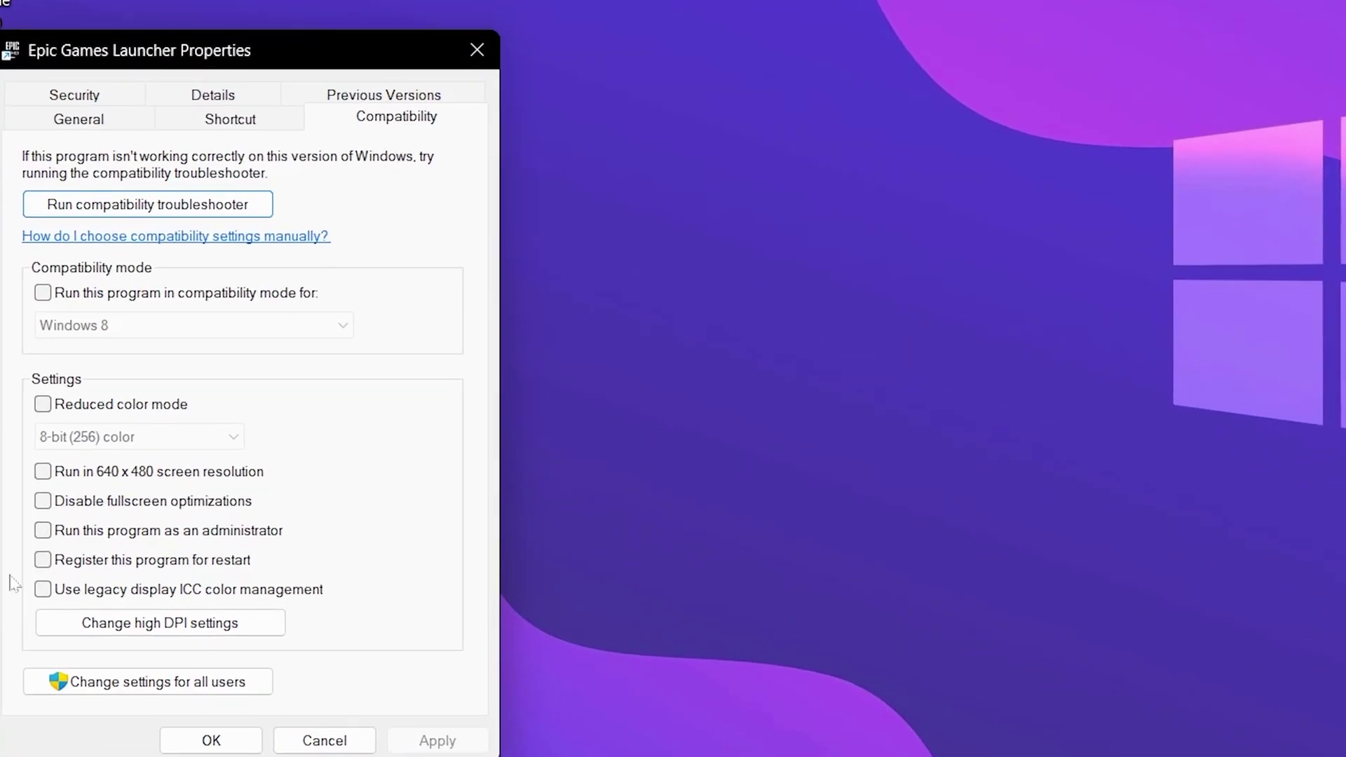
click(56, 535)
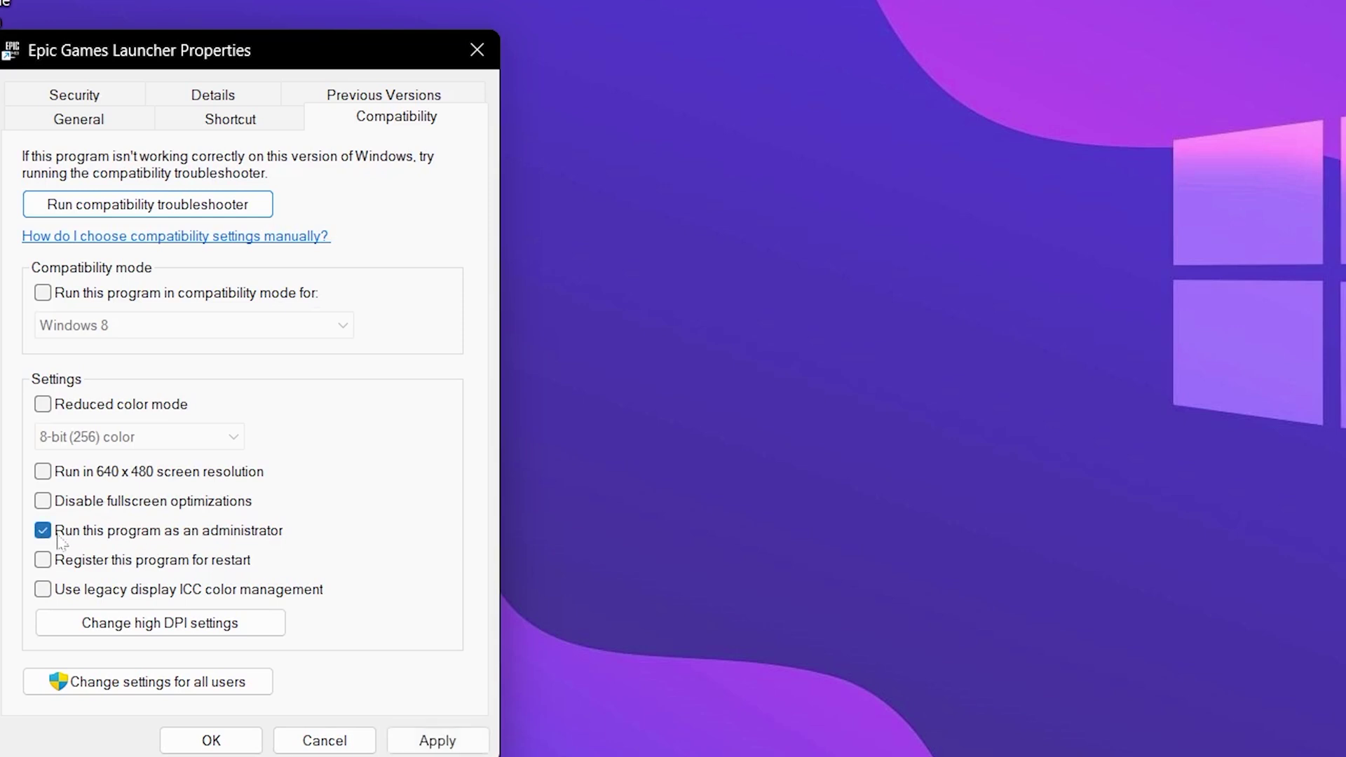
click(438, 741)
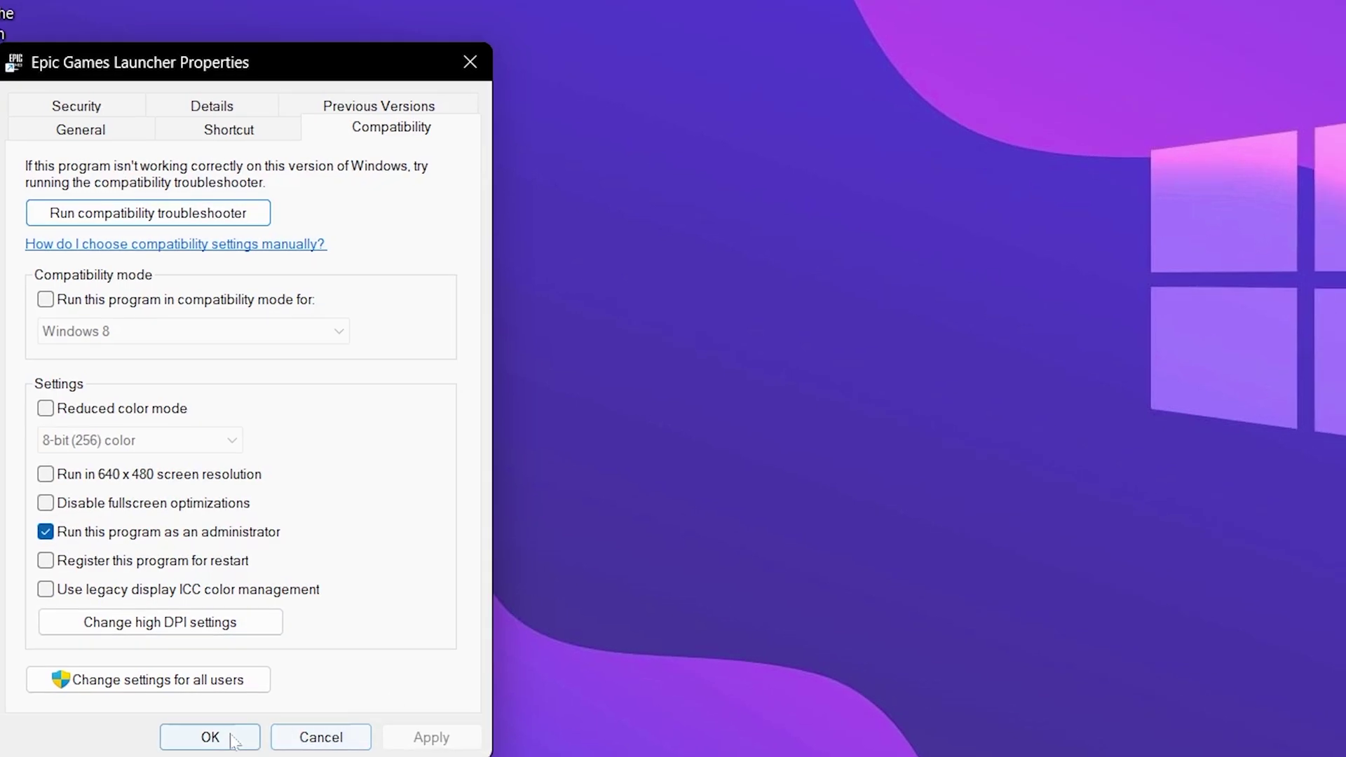
click(211, 741)
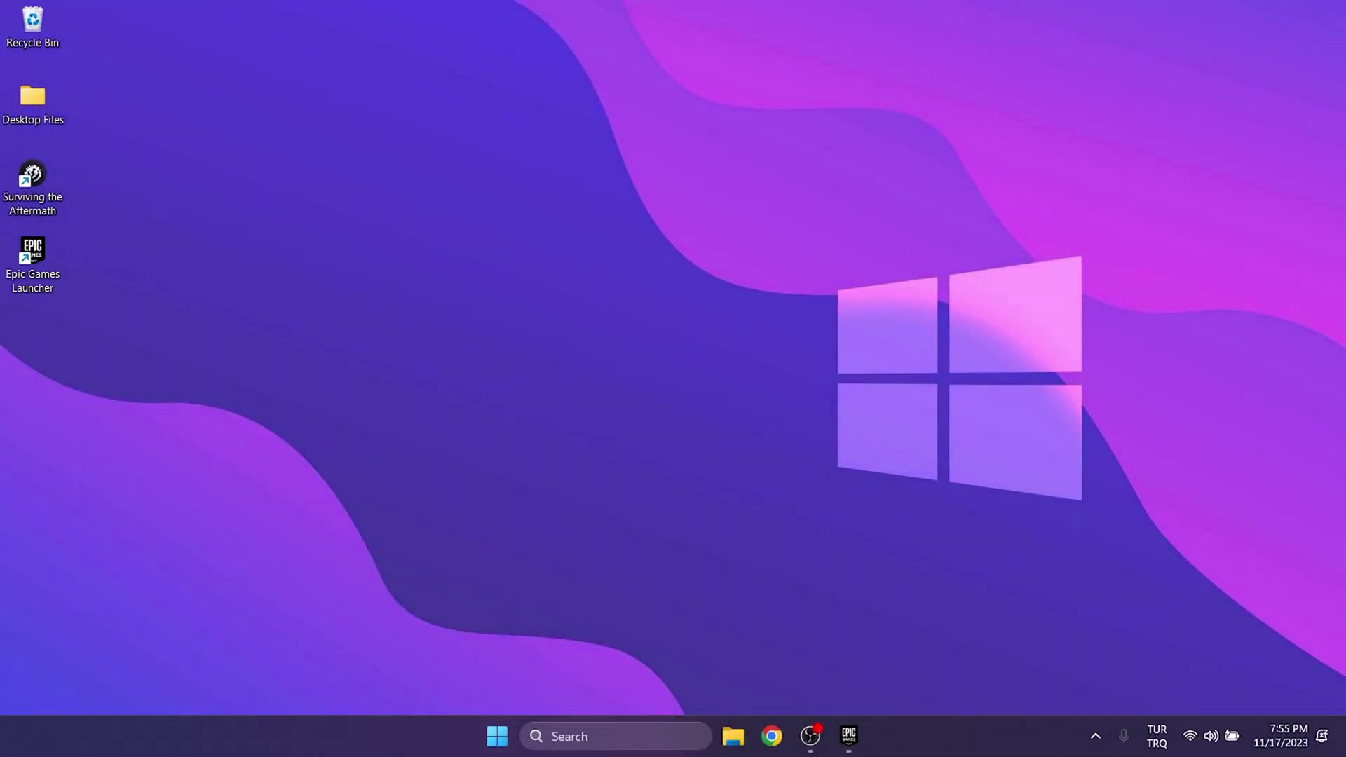
Step: Search 'graphics settings' and bring up the Graphics page with its custom app options
click(592, 738)
text(graphics settings)
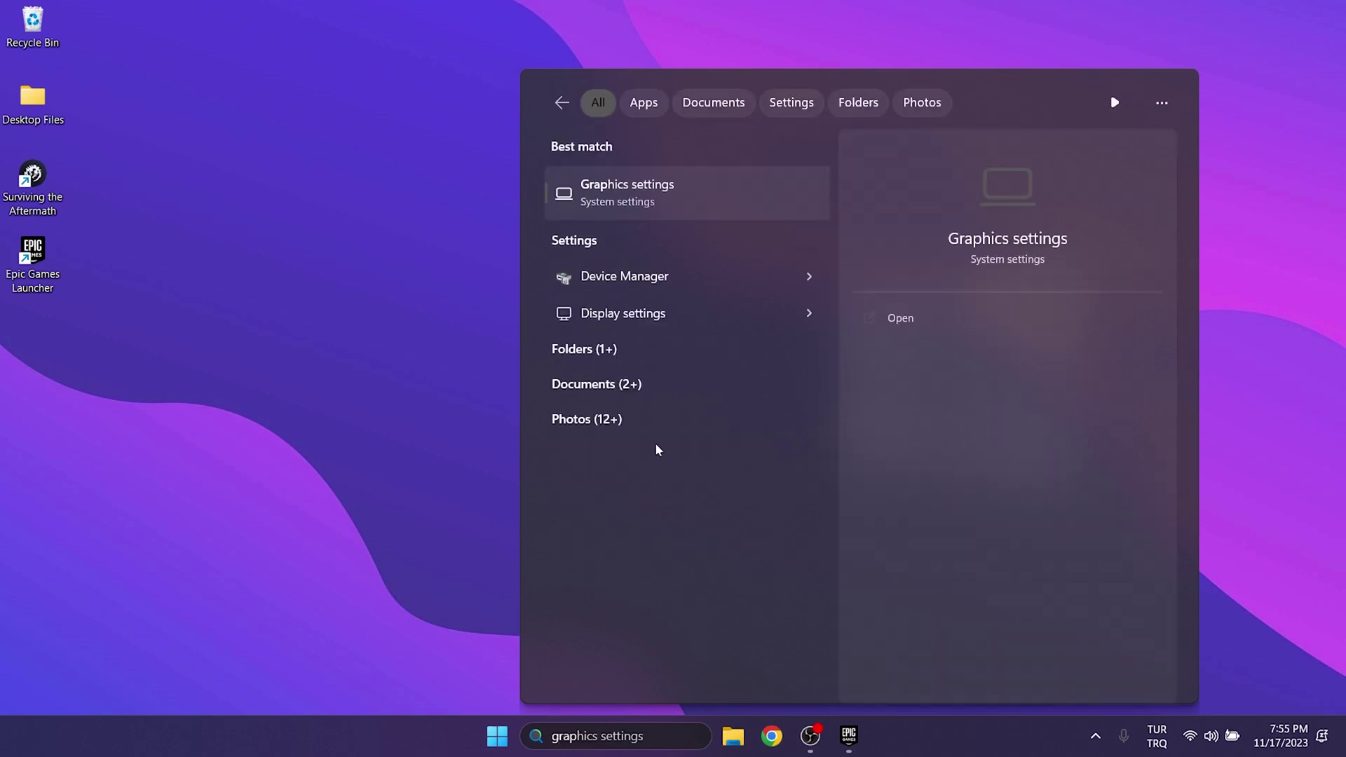
click(623, 186)
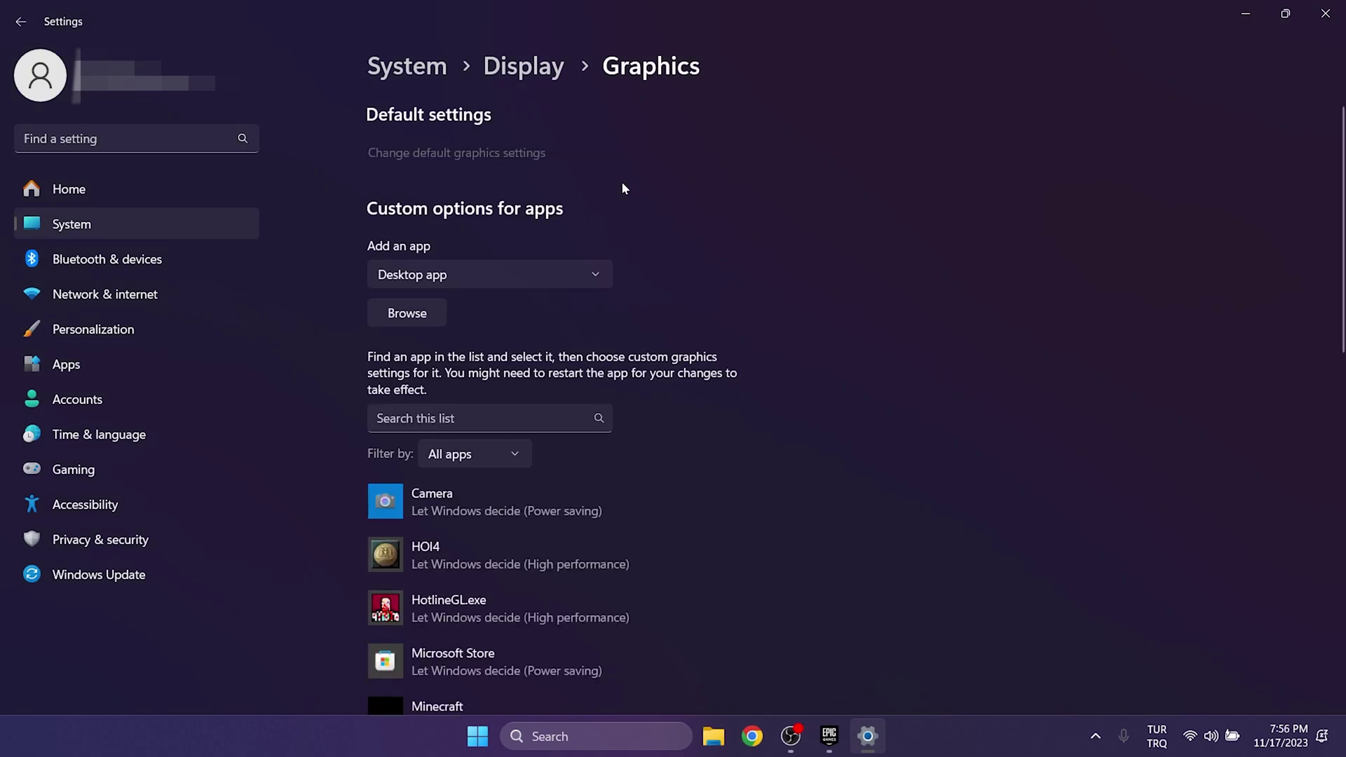
scroll(823, 326, down, 4)
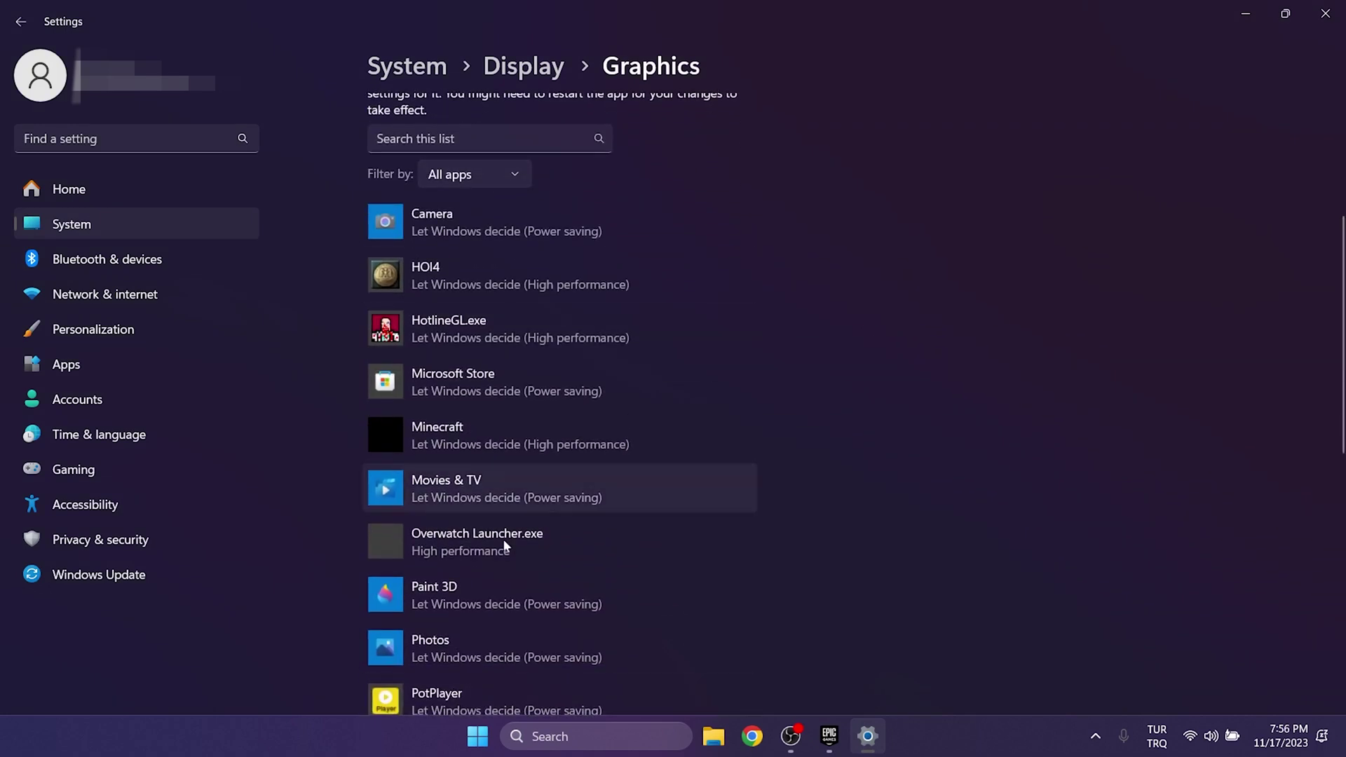
scroll(533, 675, down, 2)
scroll(533, 675, up, 5)
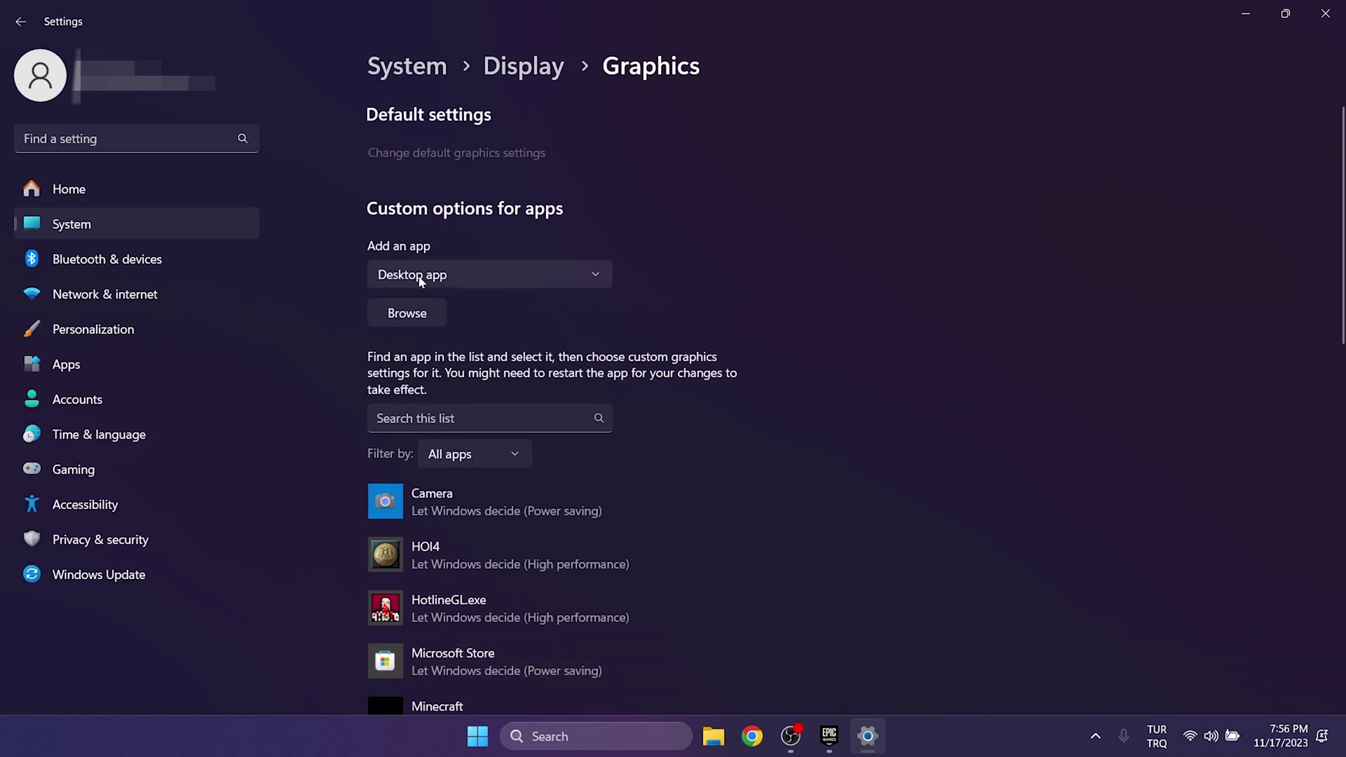
Step: Start browsing for an app and check Surviving the Aftermath's install folder from the launcher's Manage settings
click(416, 313)
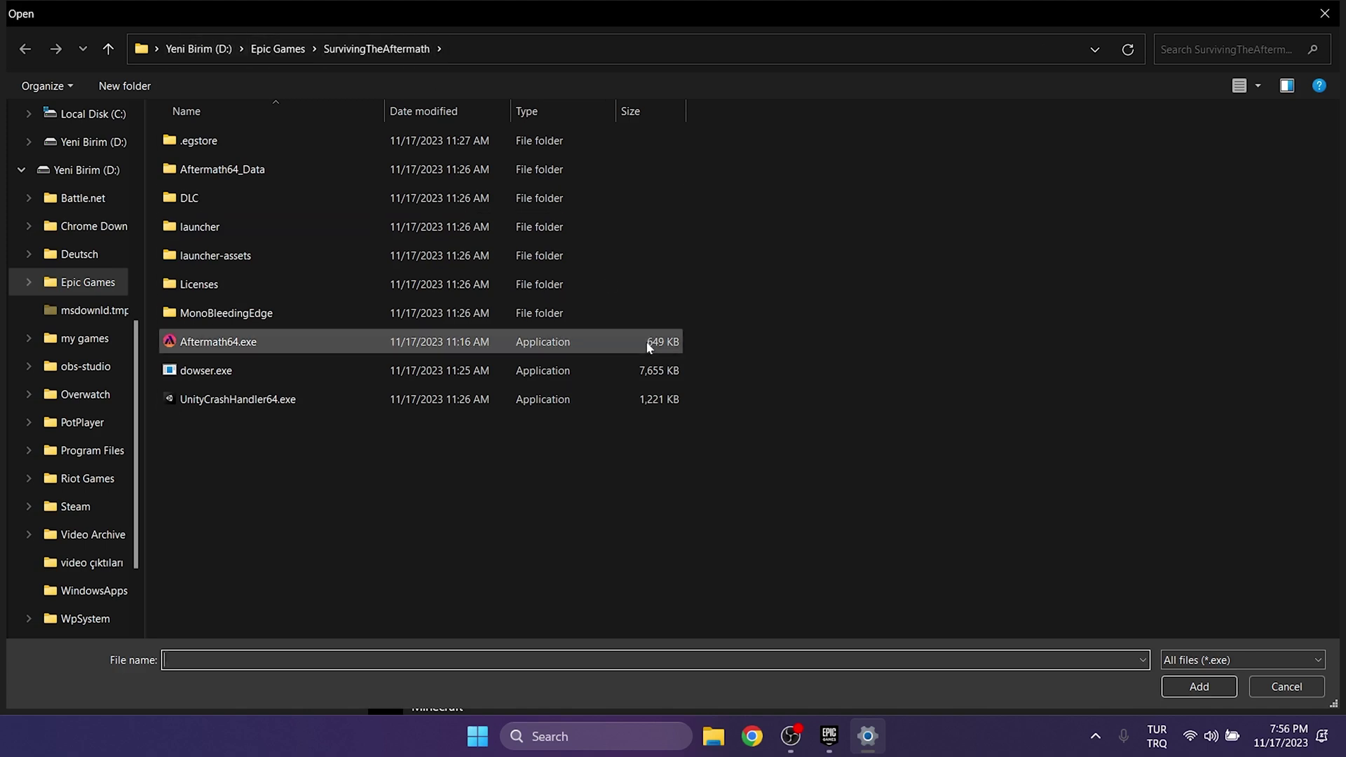
click(830, 749)
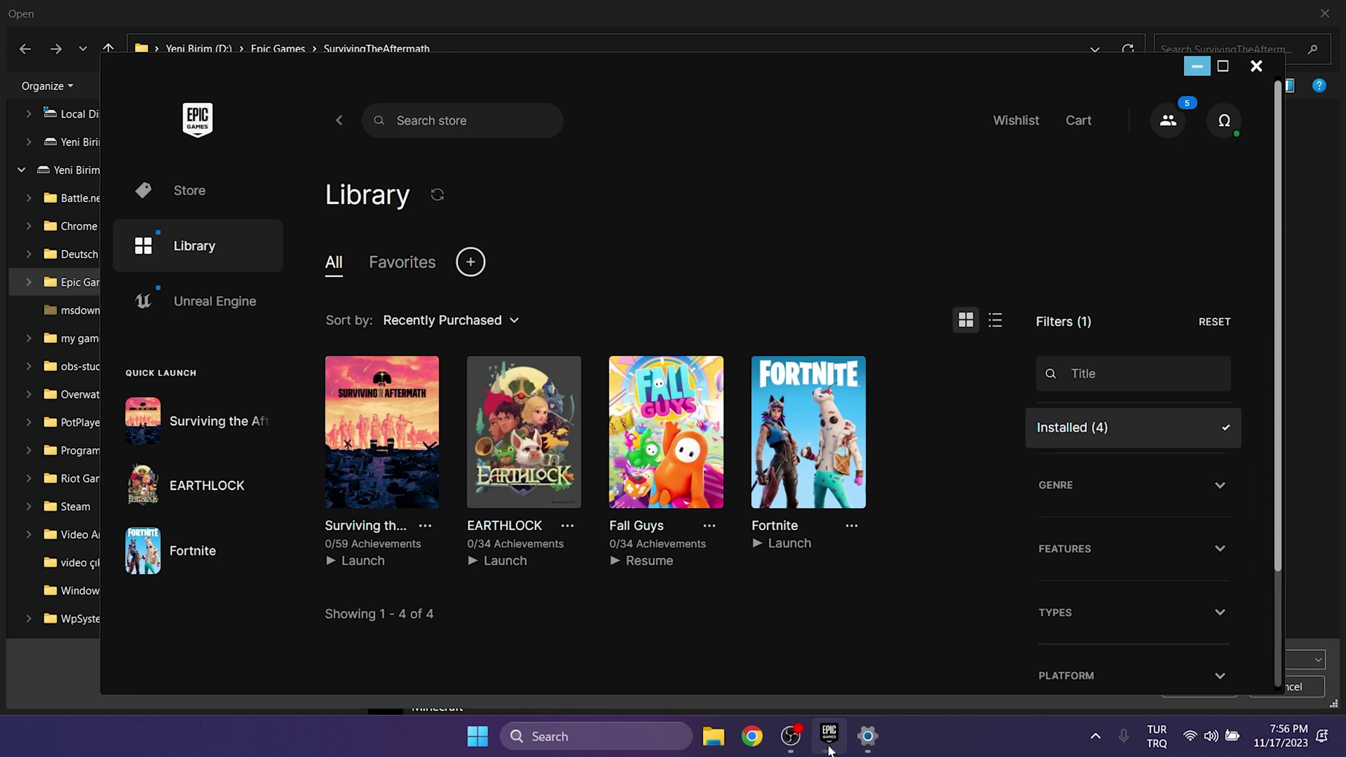
click(425, 525)
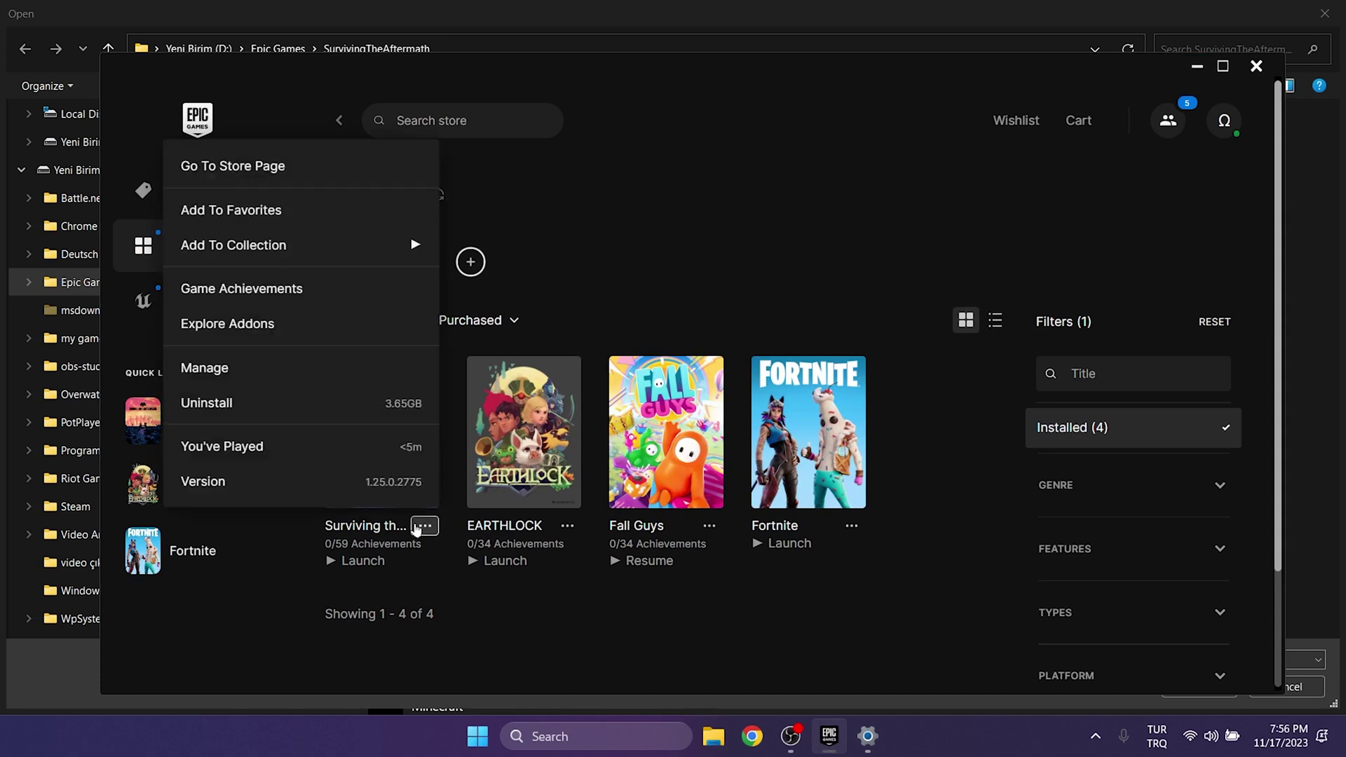
click(237, 370)
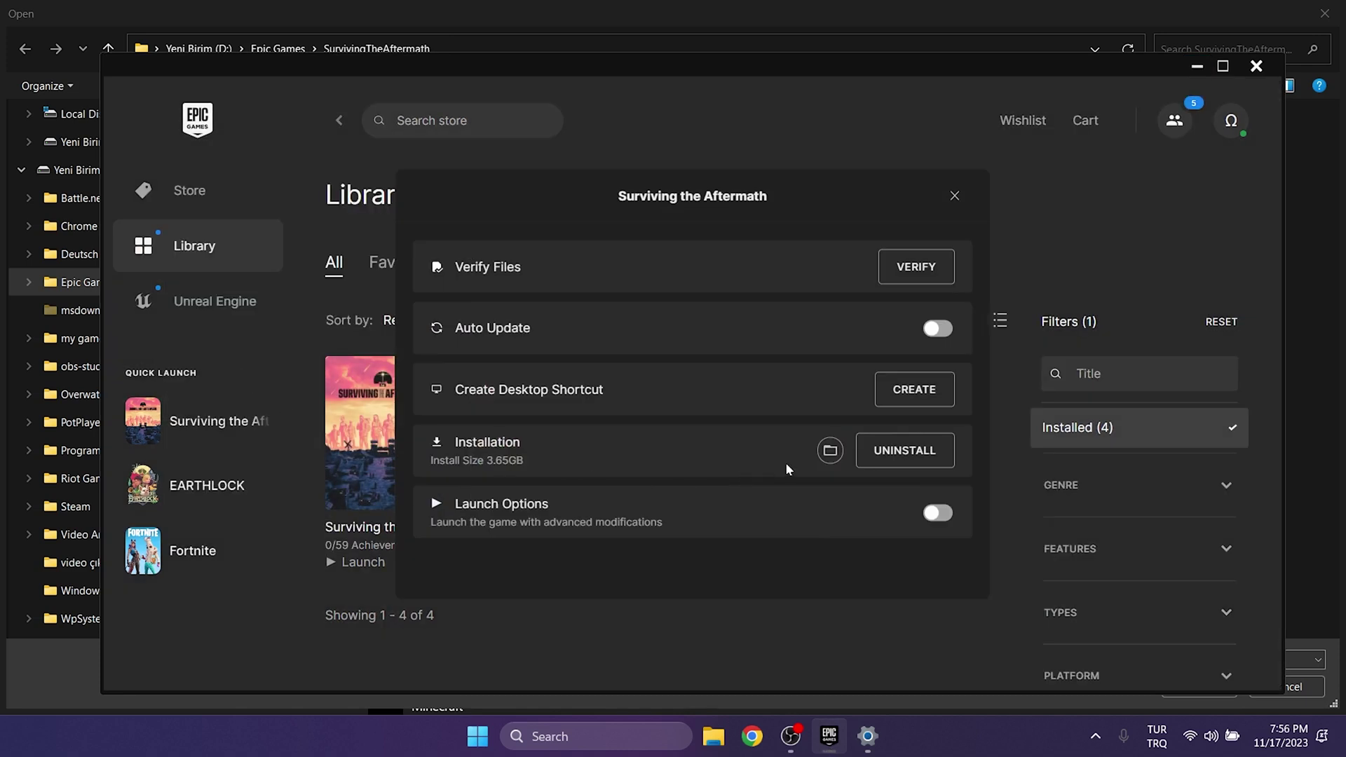
click(830, 450)
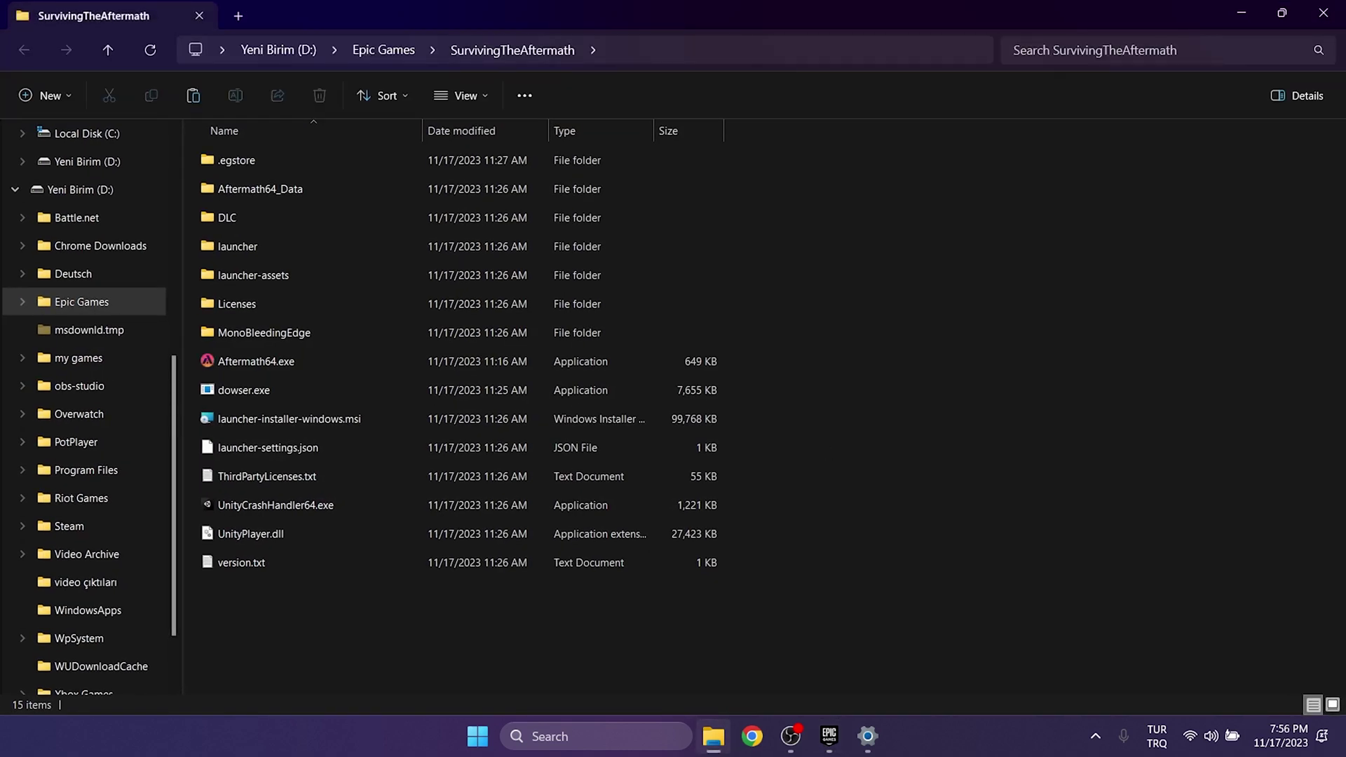
click(1325, 13)
Step: Select Aftermath64.exe in the file picker and add it to the custom graphics app list
click(966, 201)
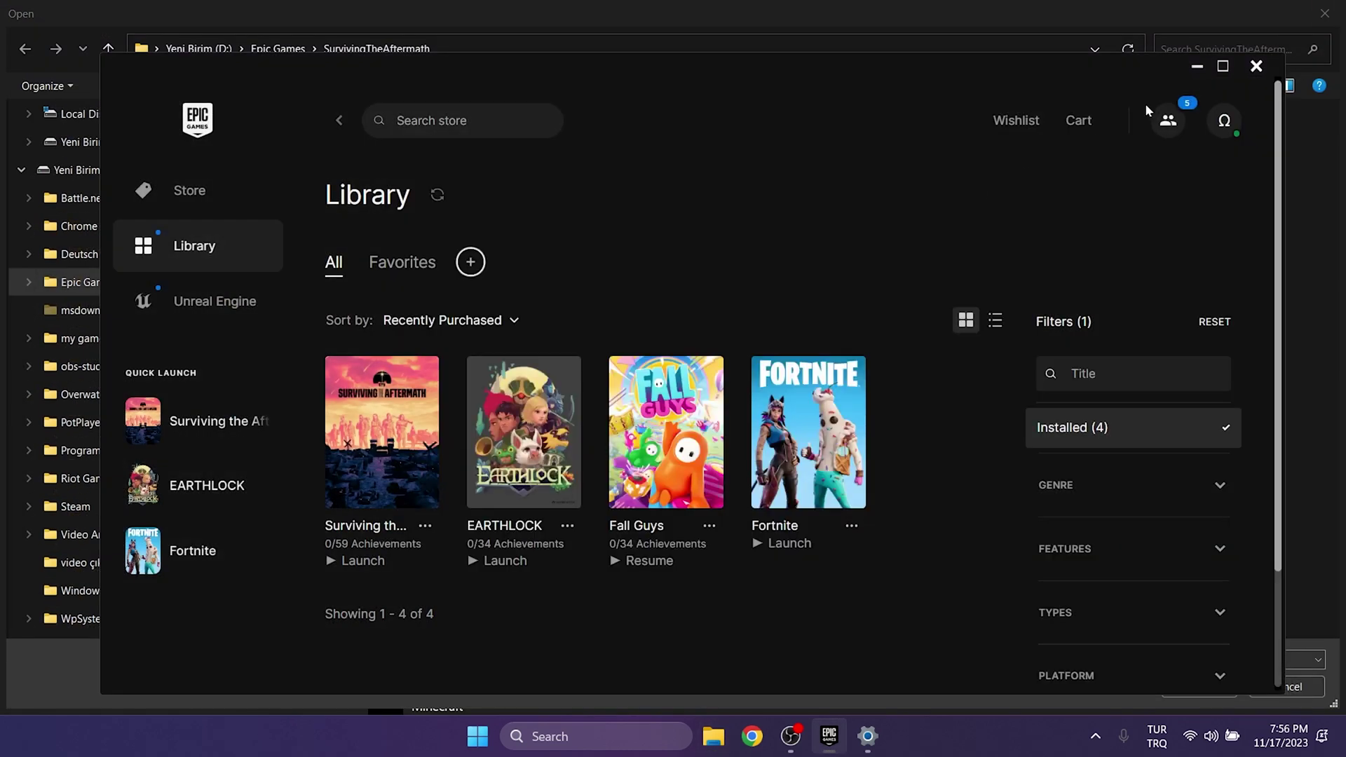
click(1197, 65)
click(322, 347)
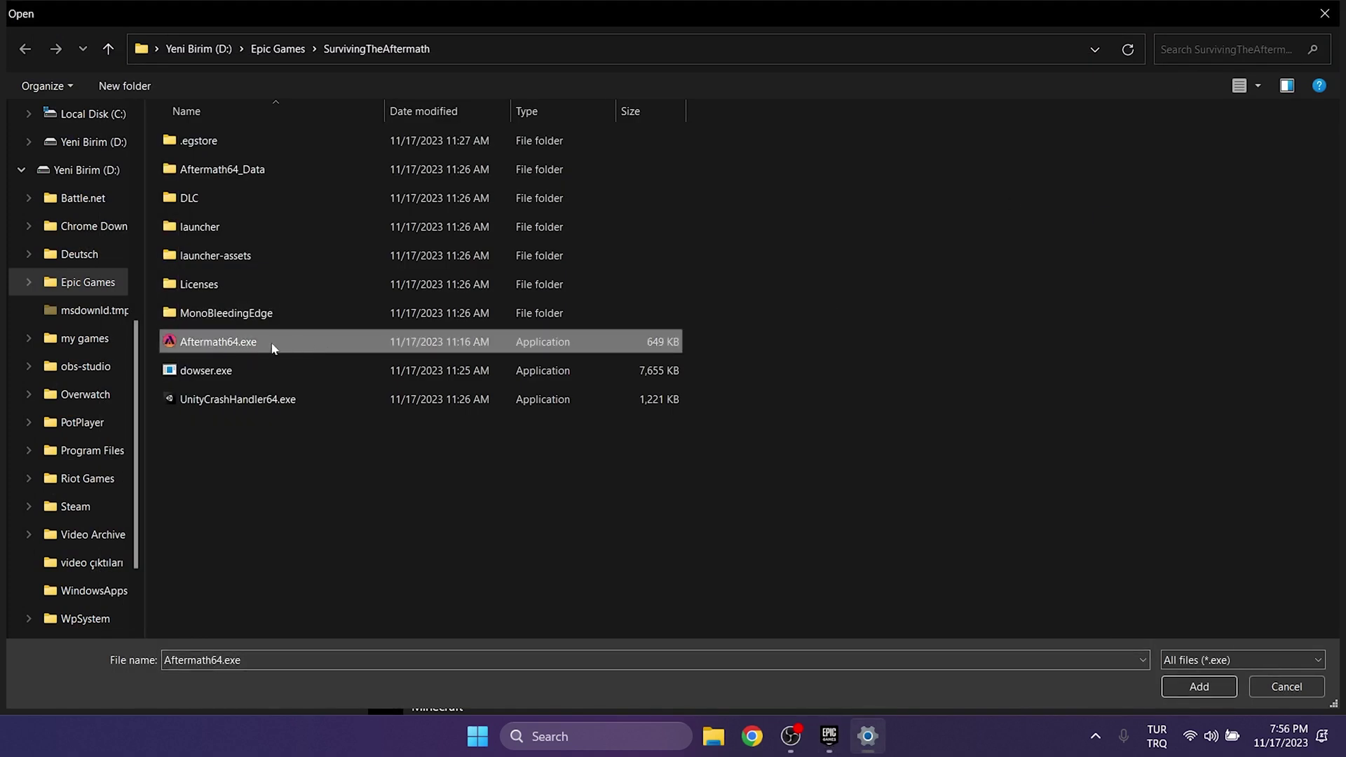
click(1208, 685)
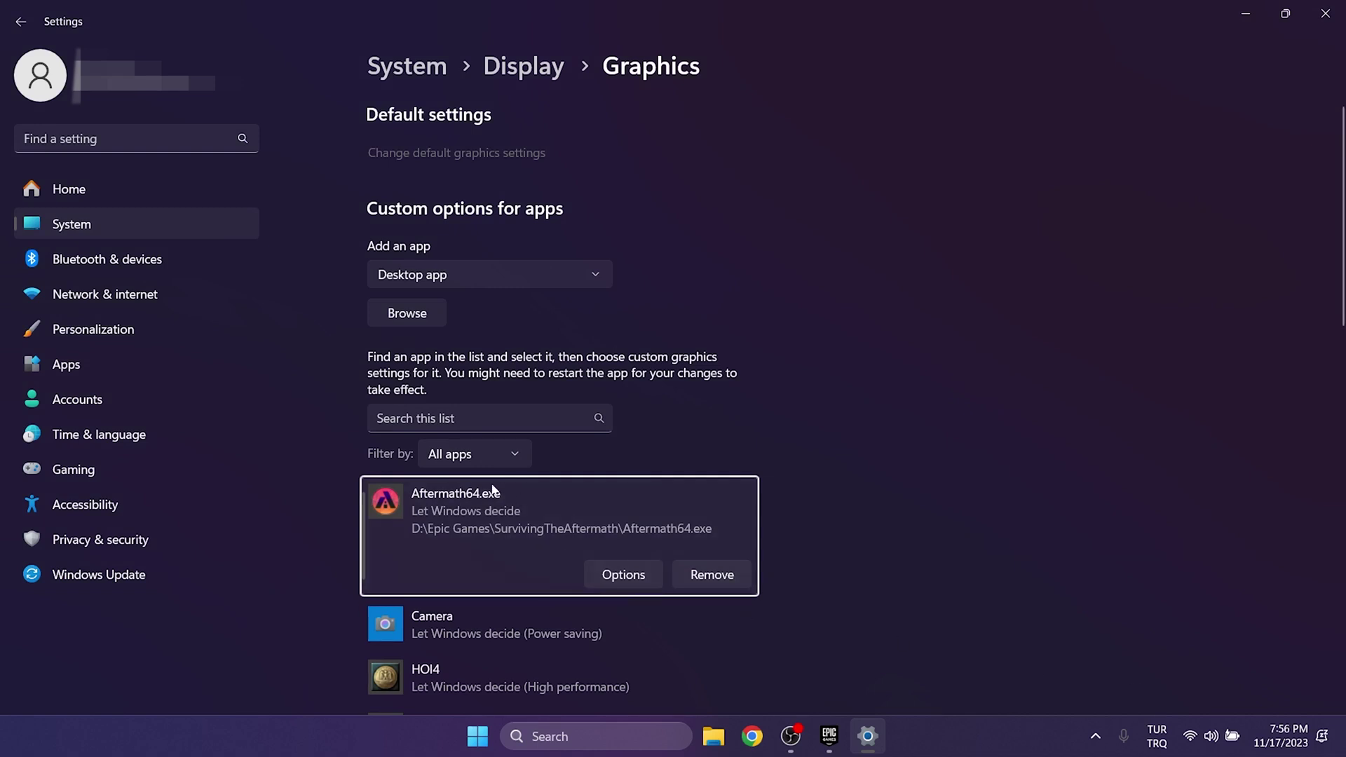
Step: Change Aftermath64.exe's graphics preference to High performance and save it
click(620, 579)
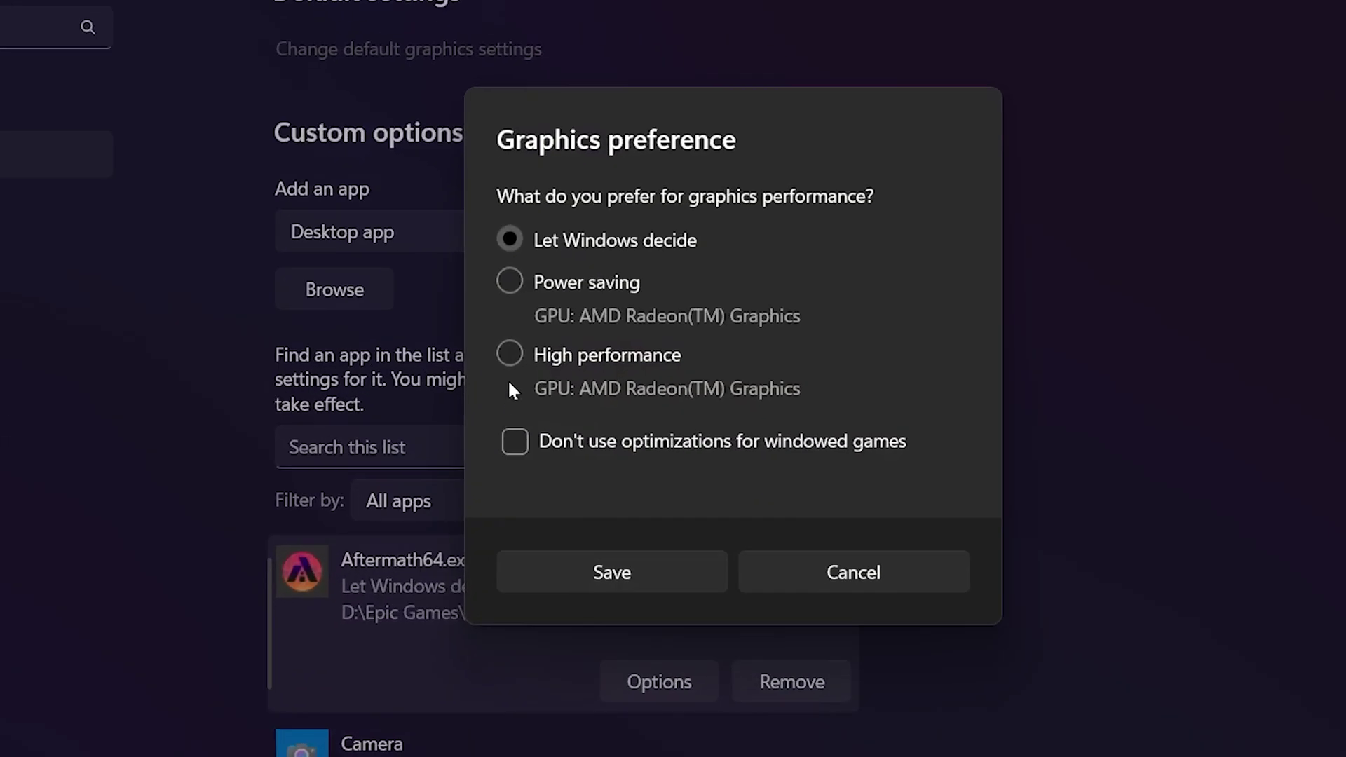
click(524, 357)
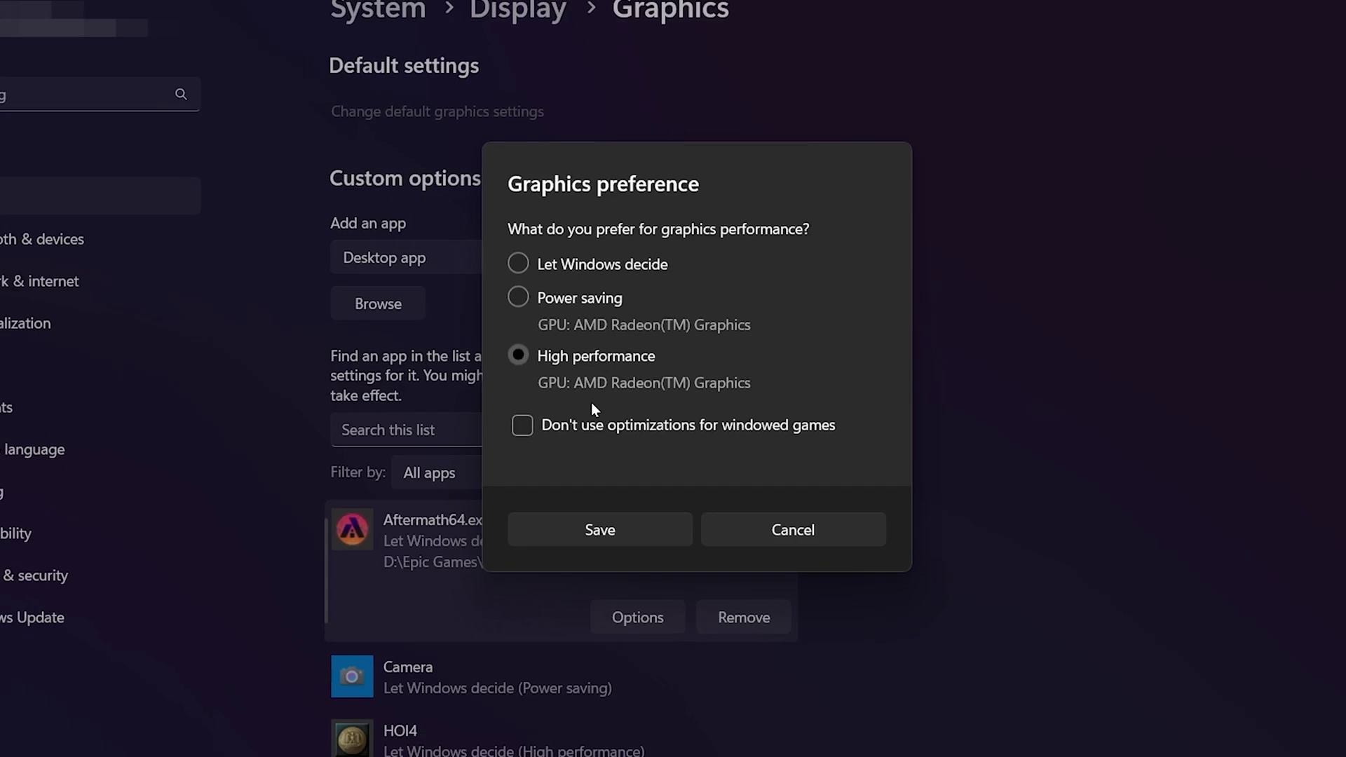
click(593, 500)
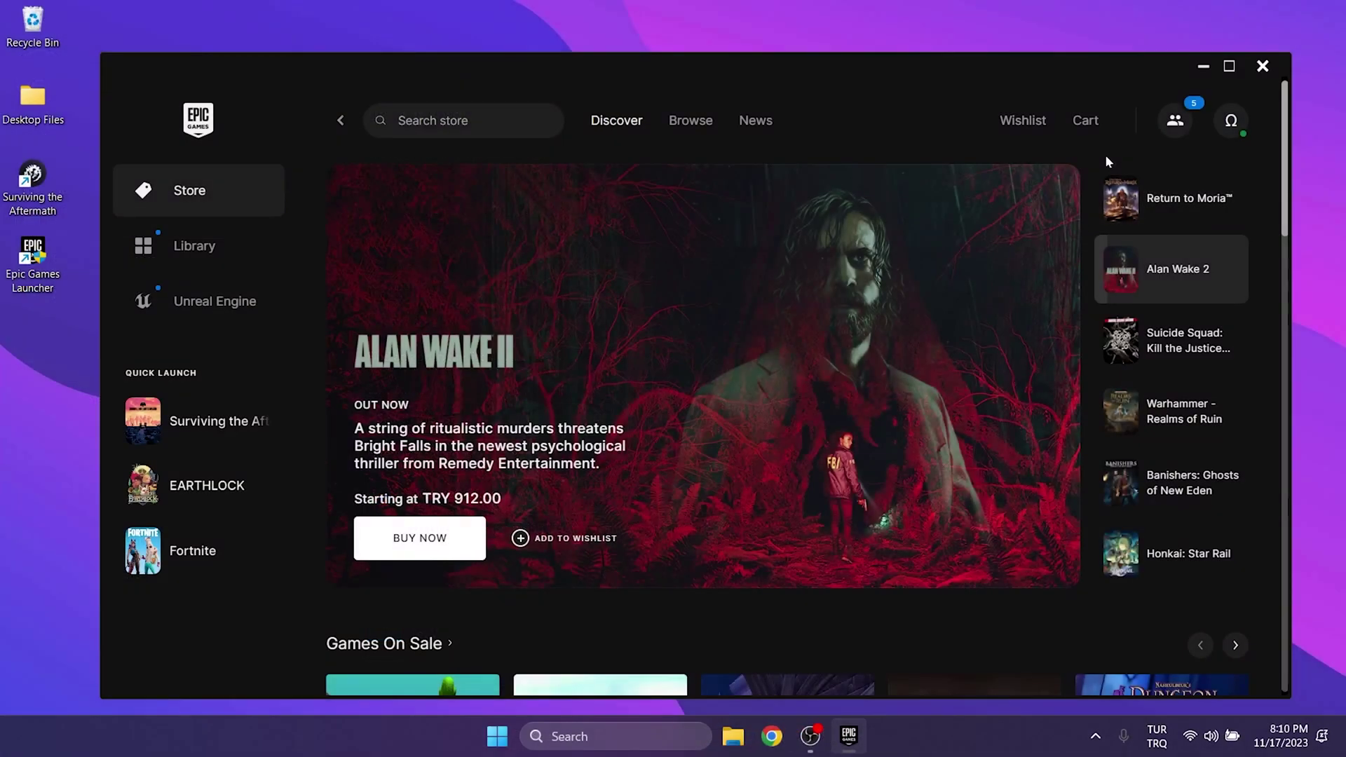
Step: Launch Surviving the Aftermath from the launcher's Quick Launch sidebar
click(211, 421)
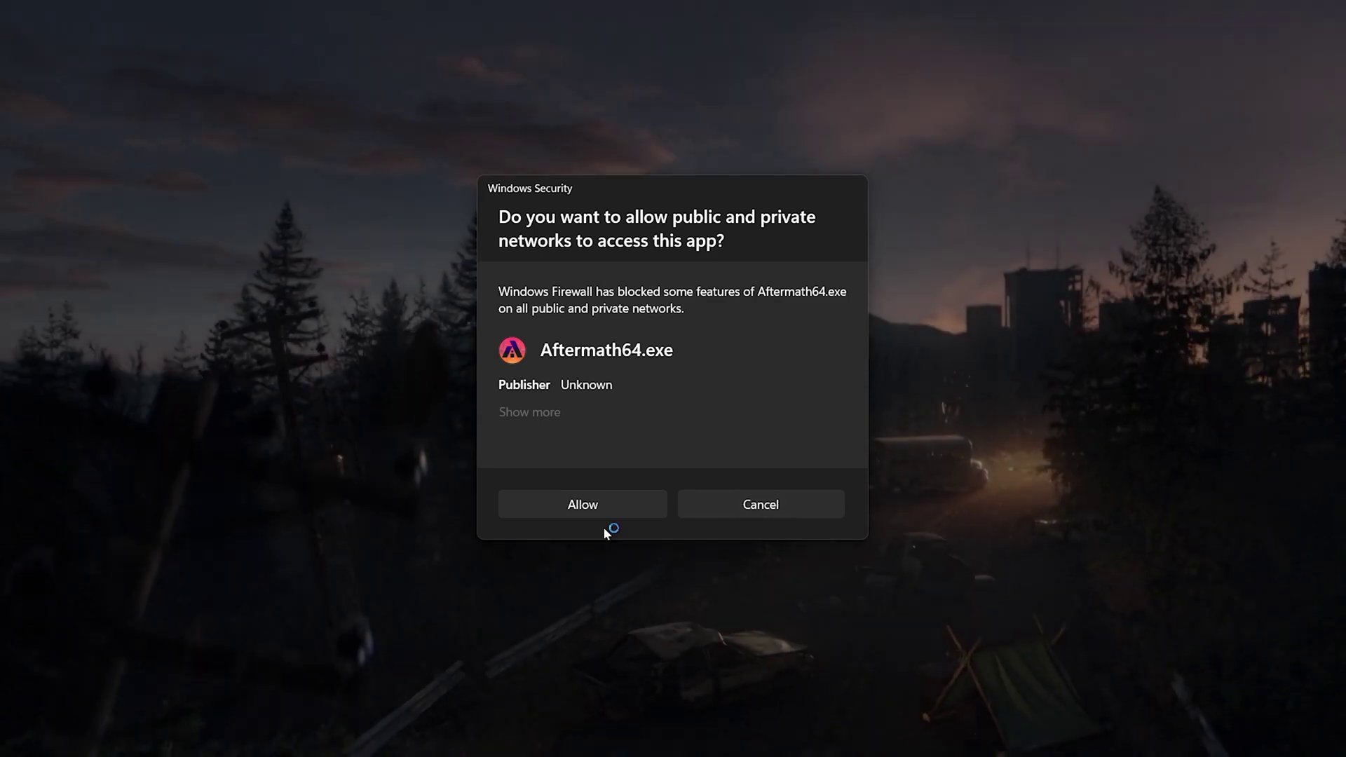
Step: Allow Aftermath64.exe through the Windows Security firewall prompt, then bring up the Start button's quick links menu
click(568, 511)
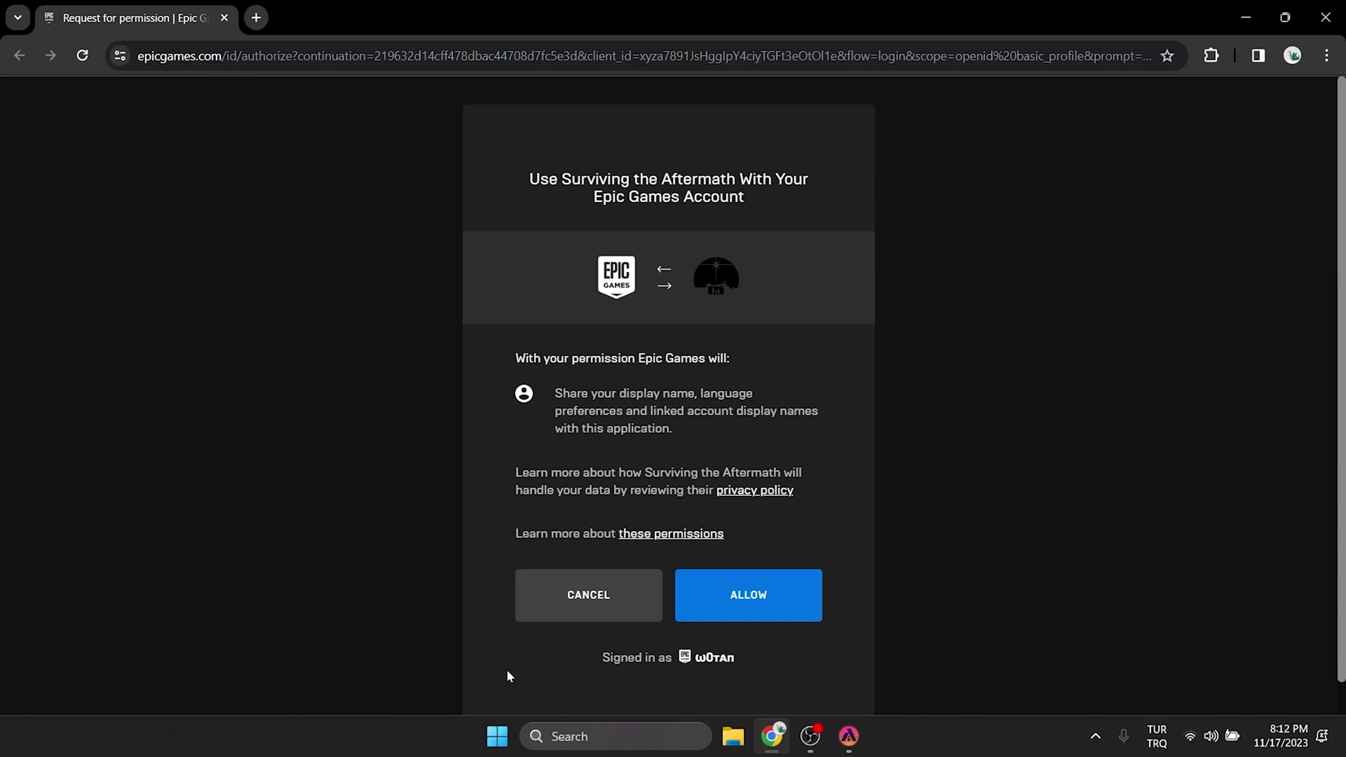
right_click(497, 737)
Step: Set Google Chrome as the default browser under Settings > Apps > Default apps
click(477, 544)
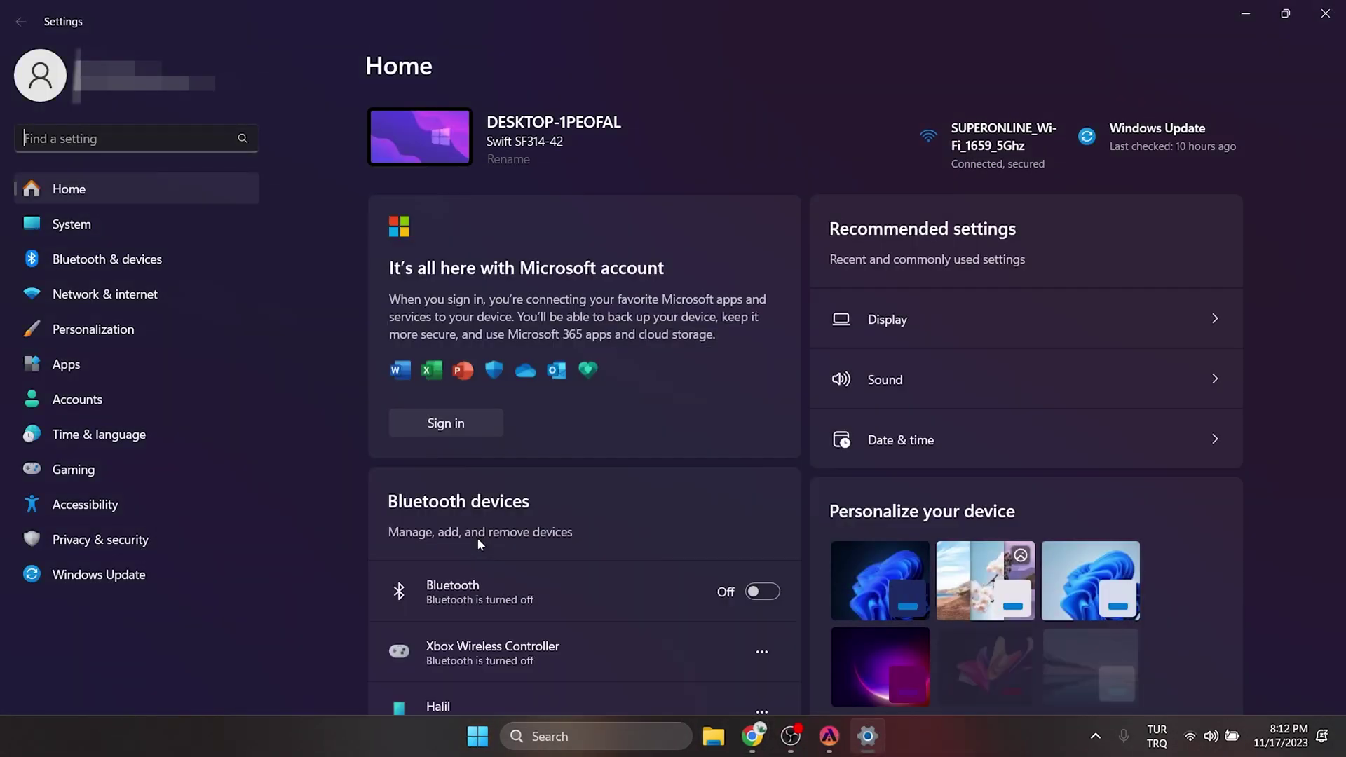
click(88, 363)
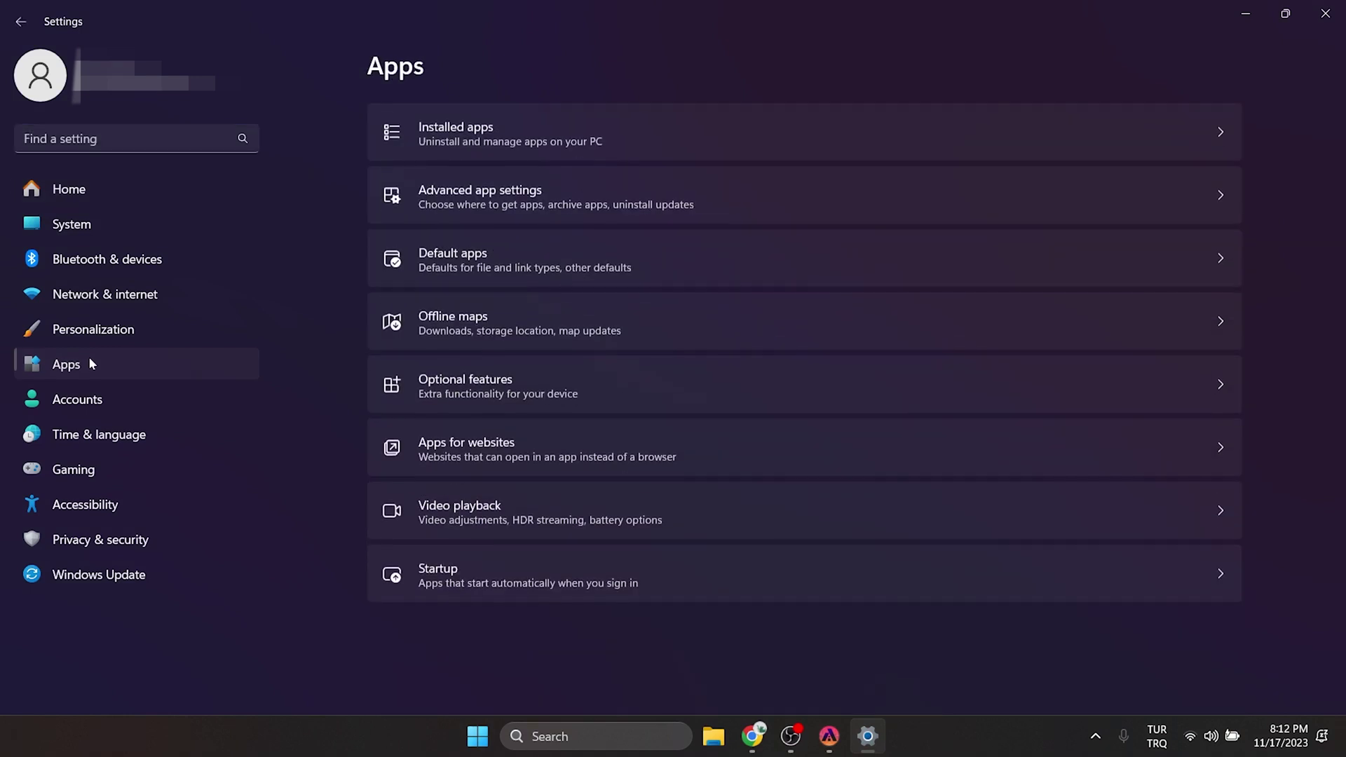
click(486, 265)
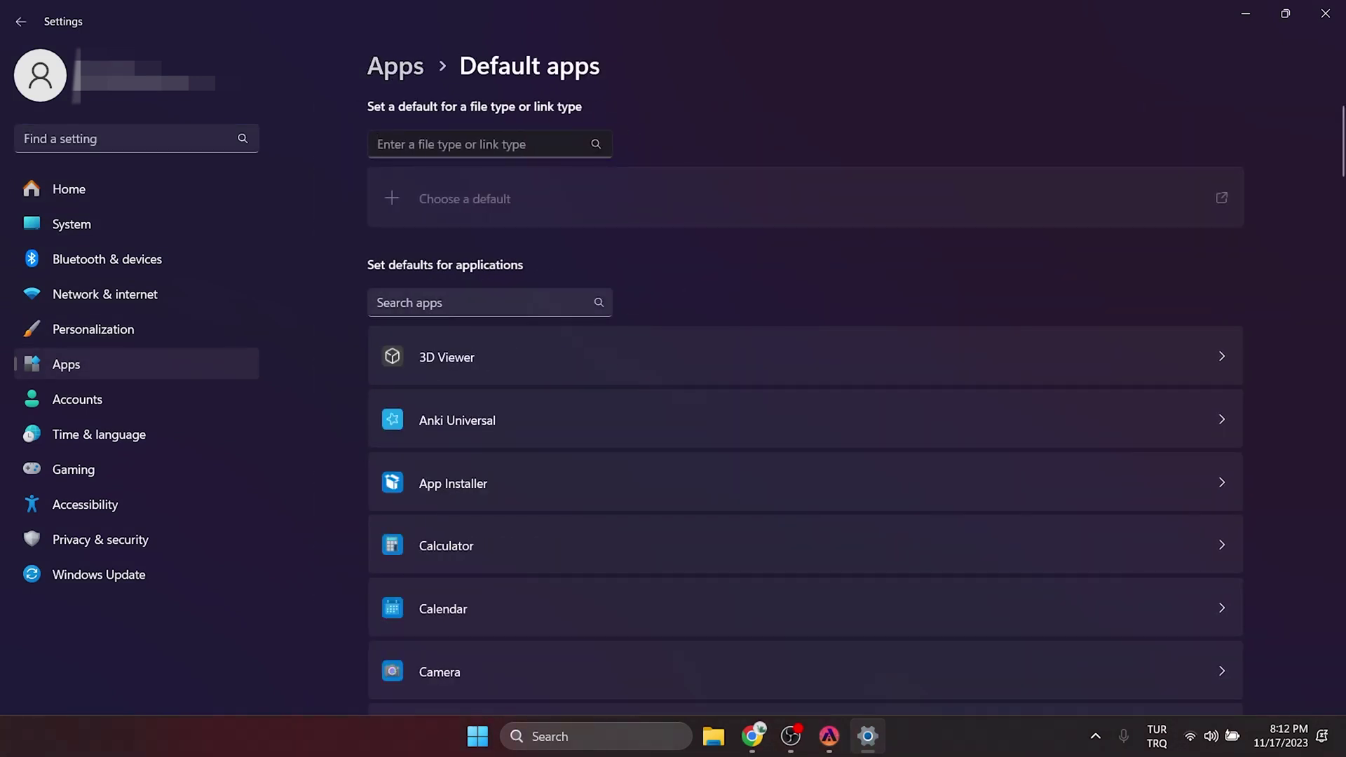
click(484, 303)
text(chrome)
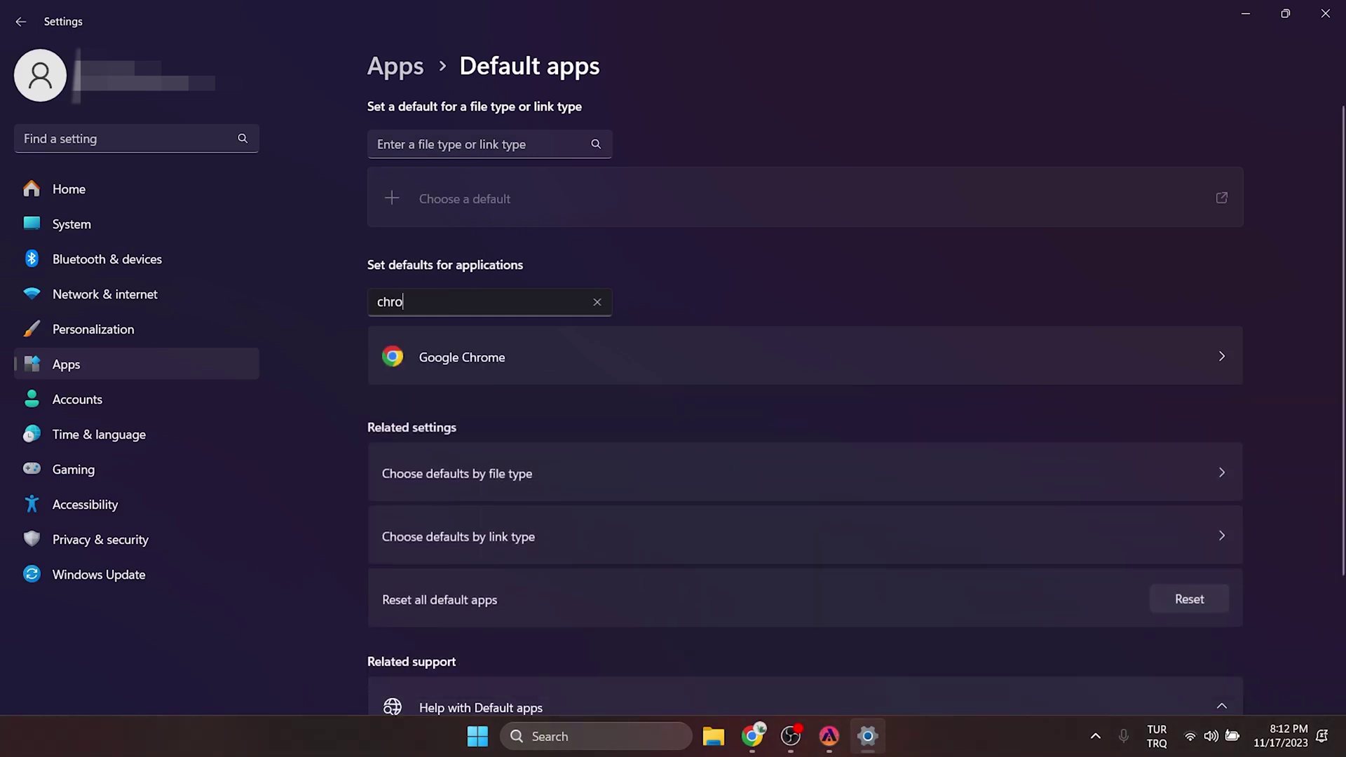
click(515, 354)
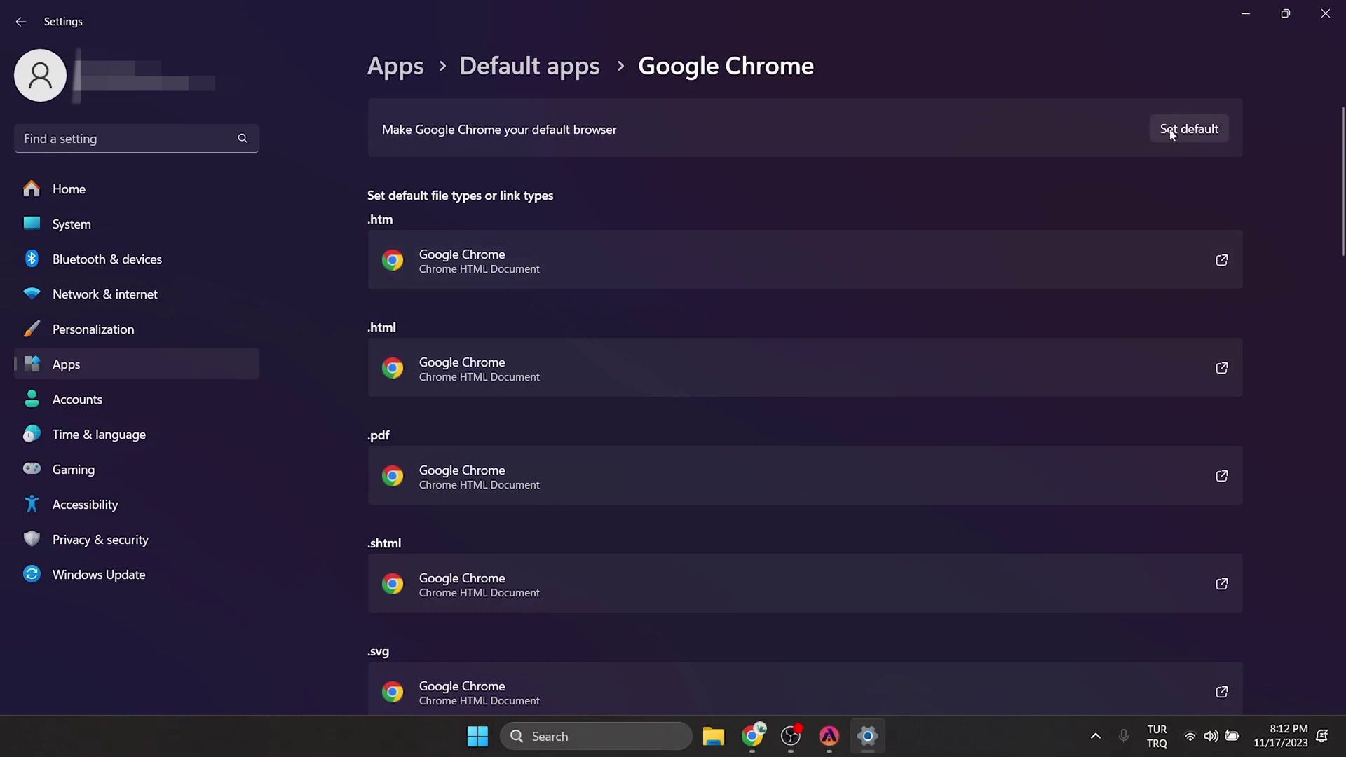
click(1171, 135)
Step: Close Settings and click ALLOW on the Epic Games permission page for Surviving the Aftermath
click(1325, 13)
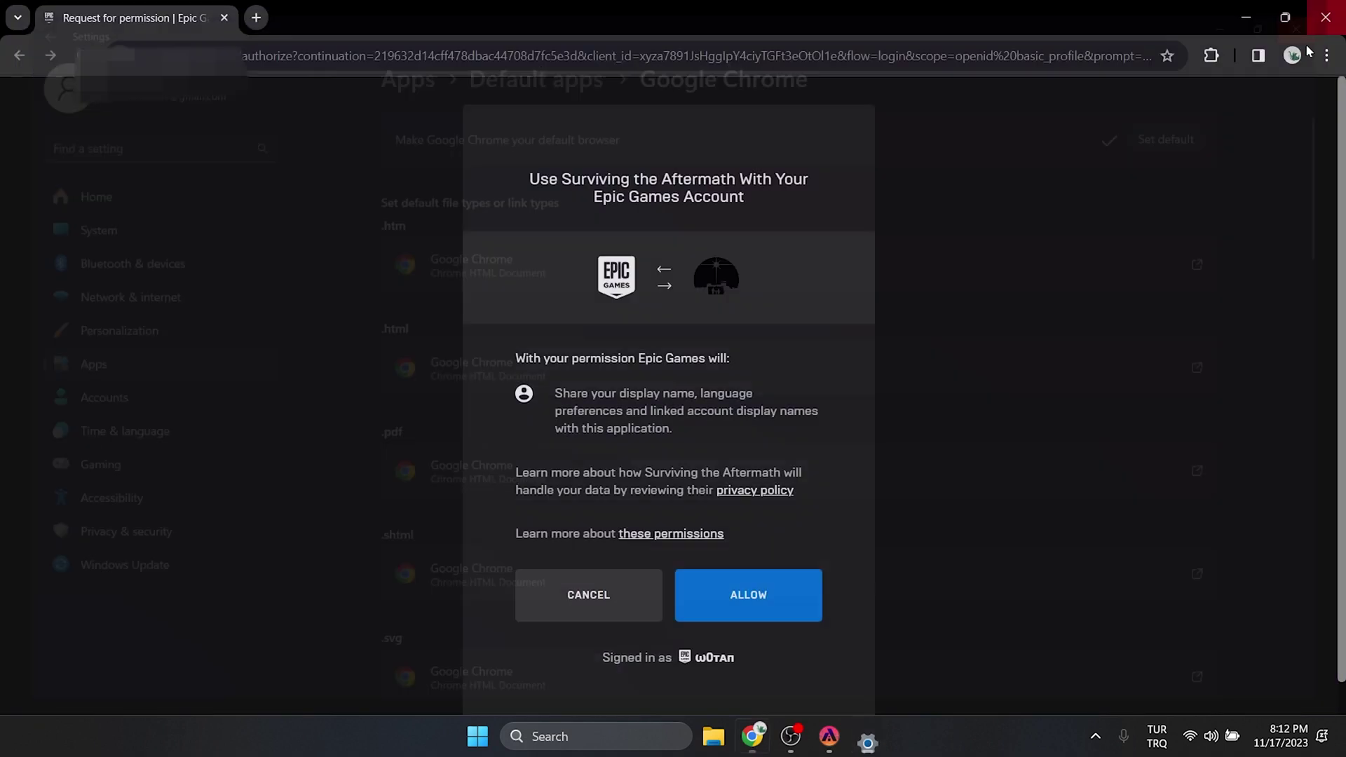
scroll(890, 476, down, 1)
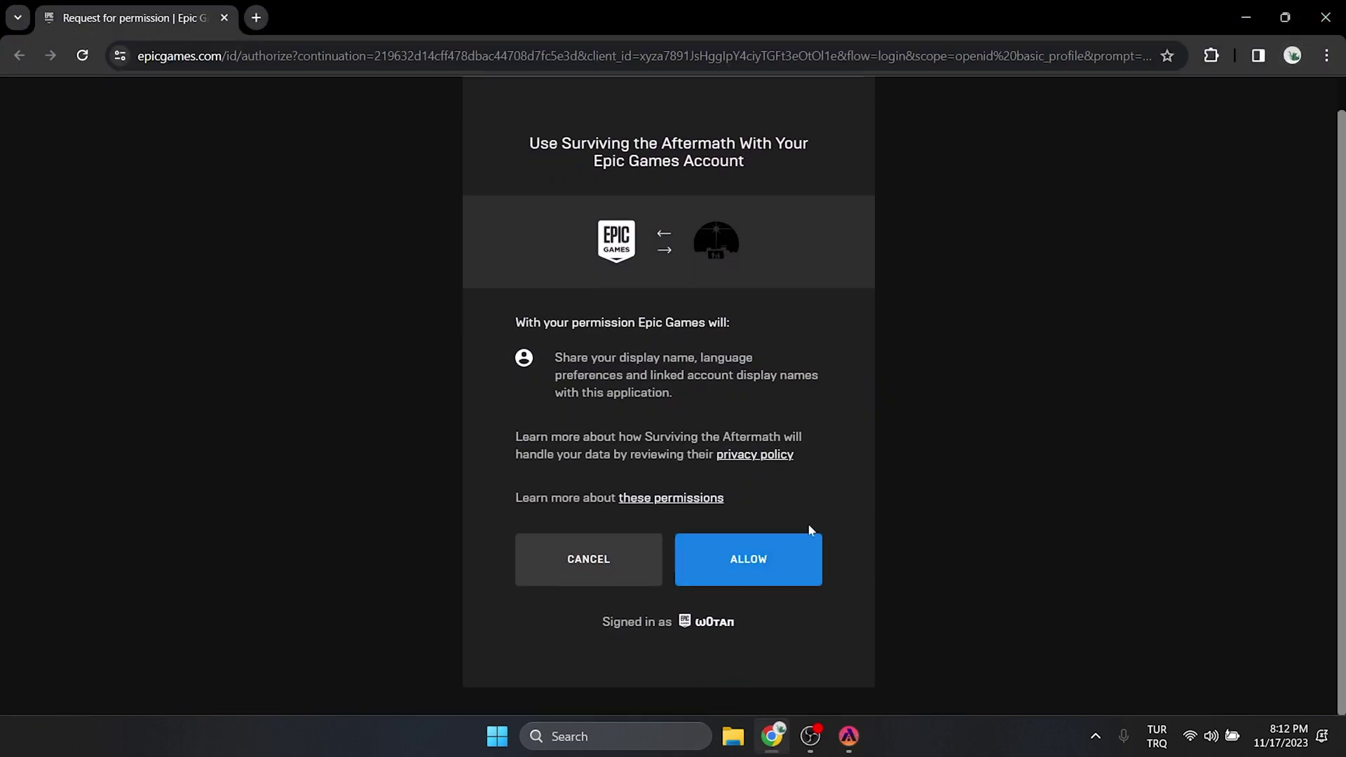
click(772, 571)
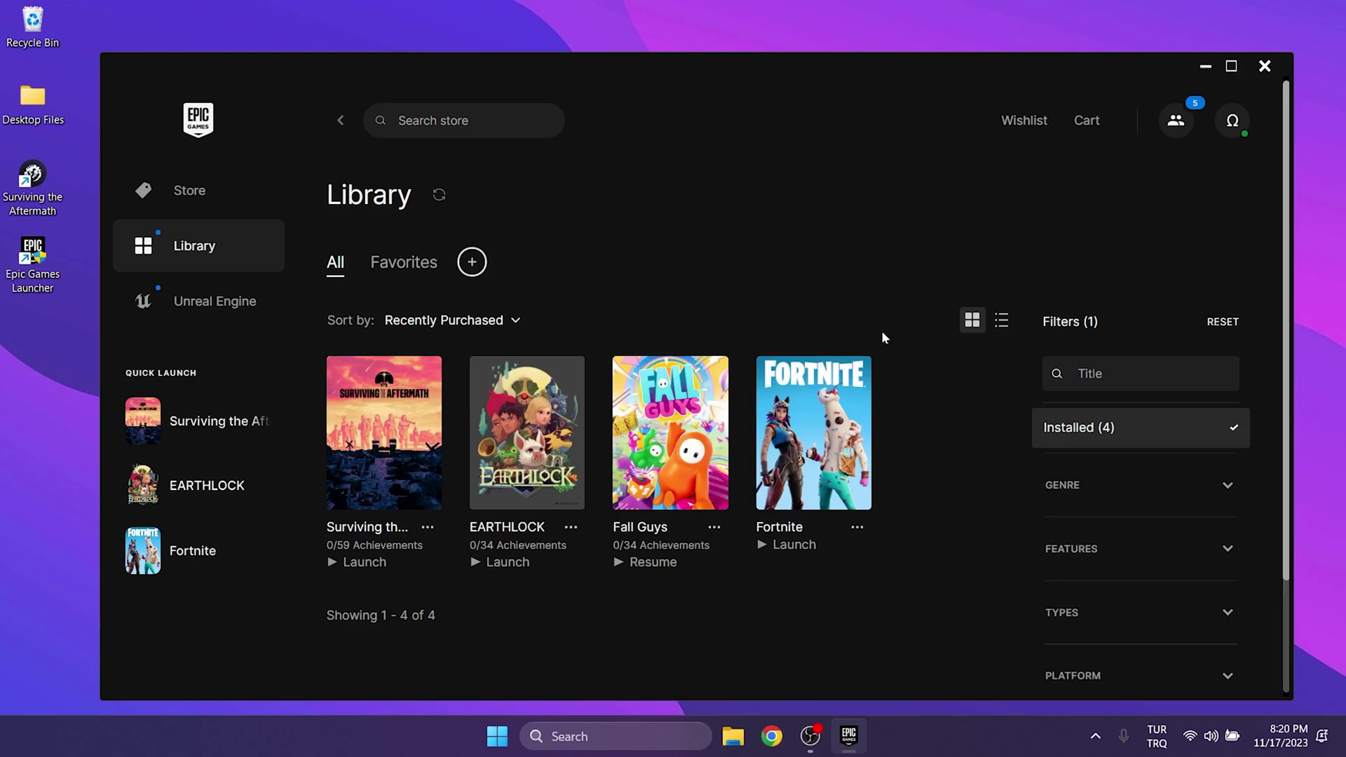
Step: Open the Surviving the Aftermath card's options menu, then show the desktop with Win+D
click(422, 527)
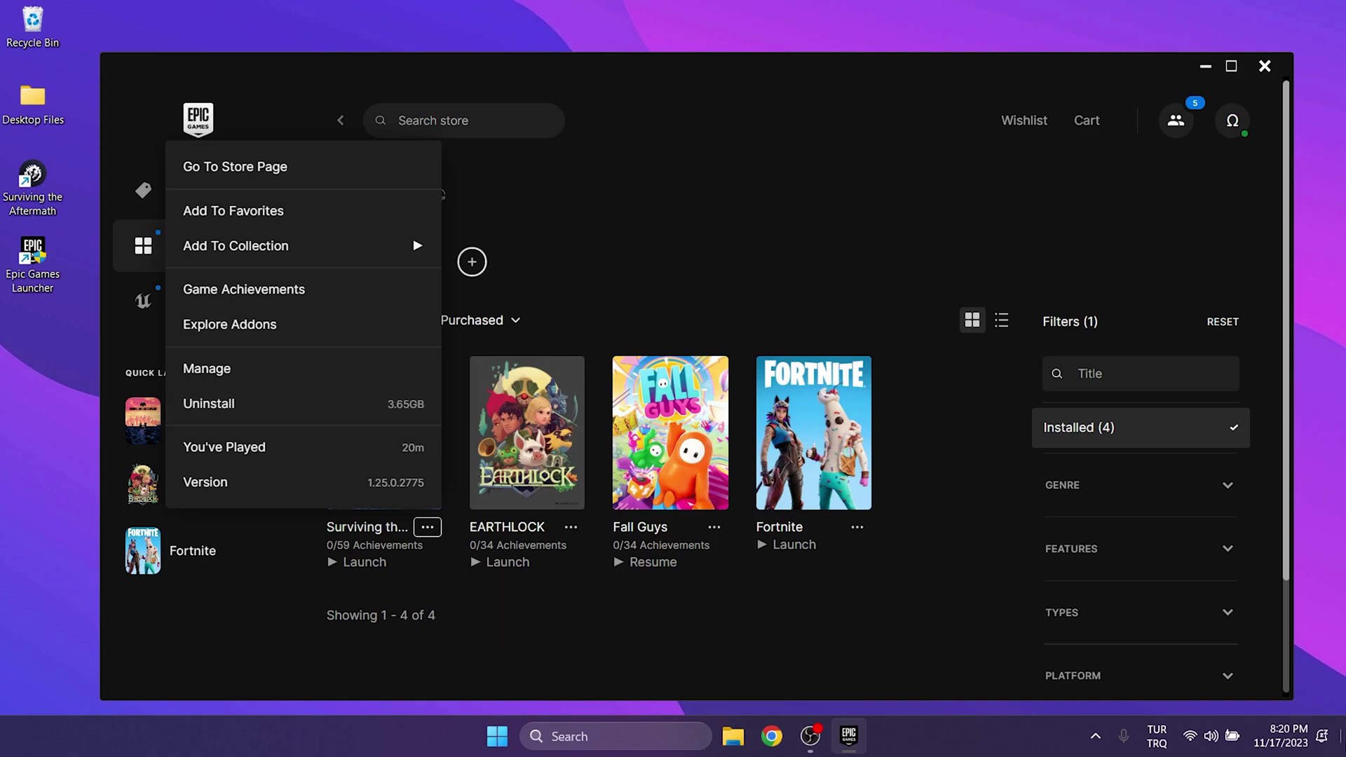
key(super+d)
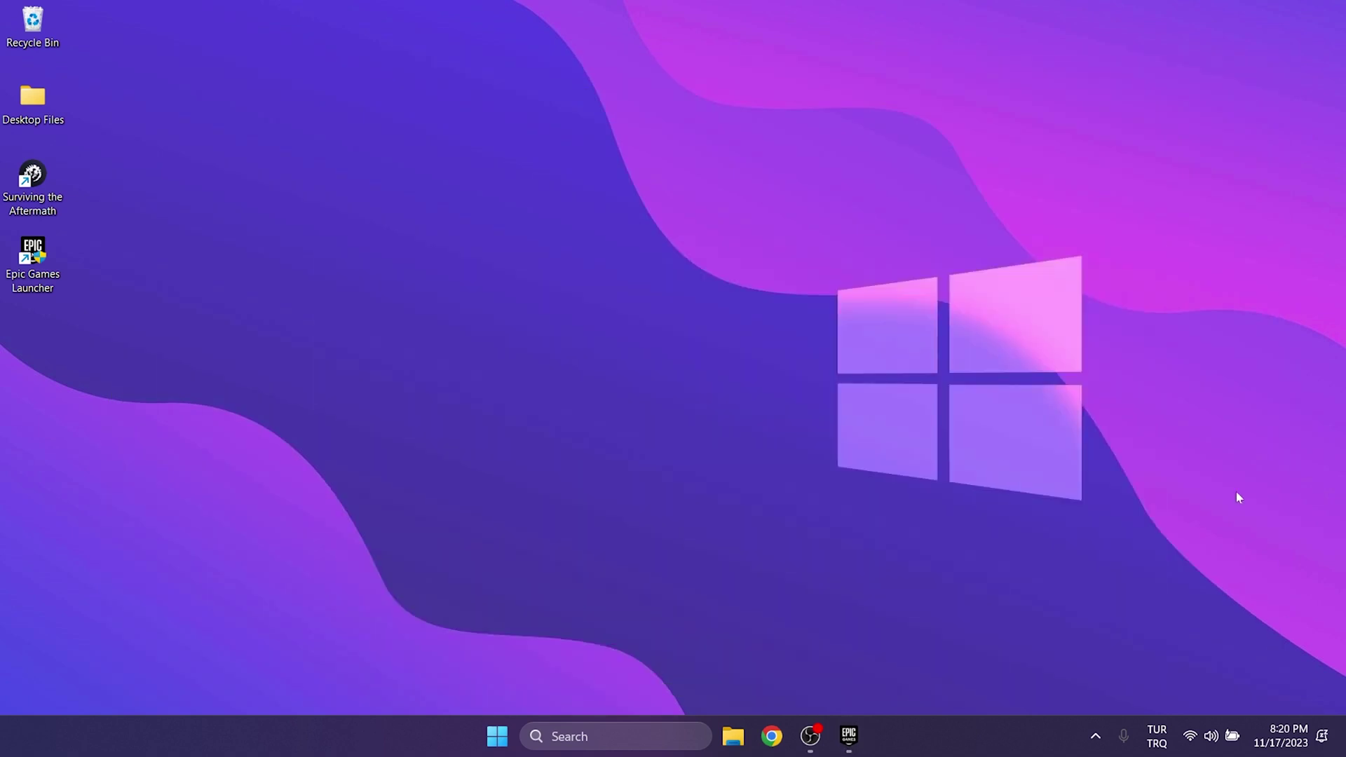